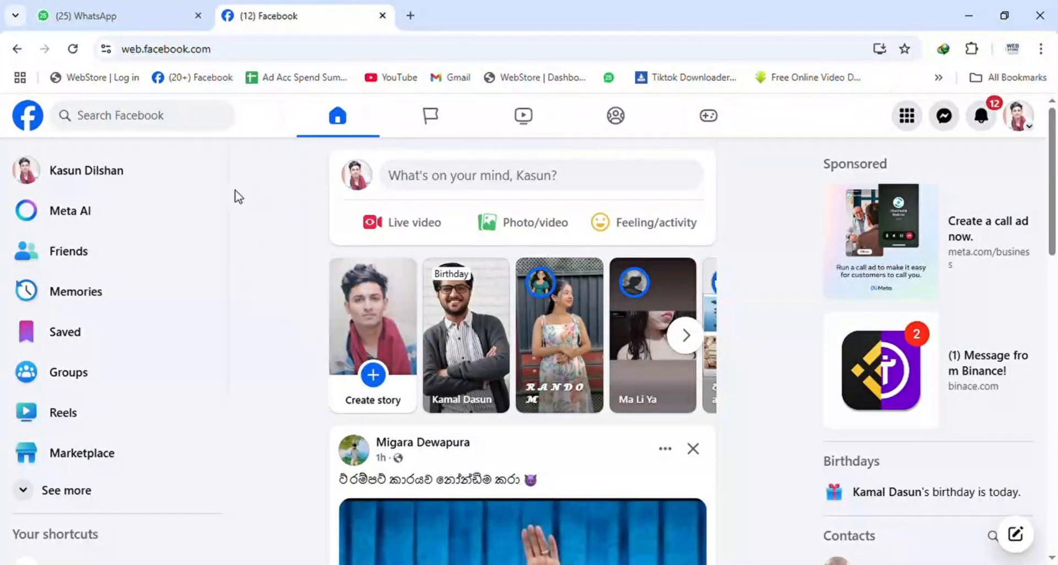
Step: Expand the full list of Facebook shortcuts and open the Pages section
scroll(237, 199, down, 1)
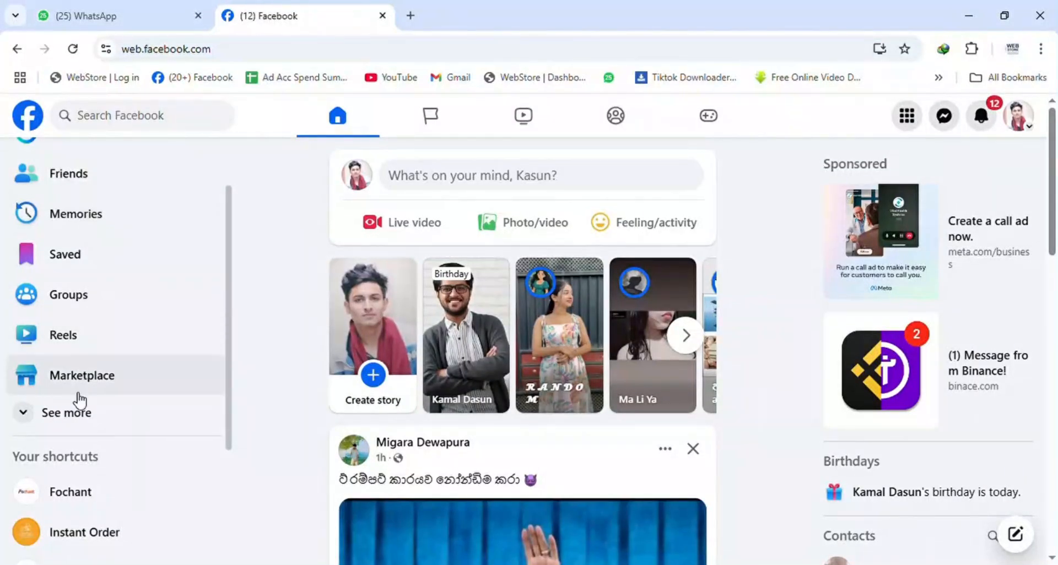
click(78, 422)
scroll(121, 297, up, 1)
scroll(121, 308, down, 4)
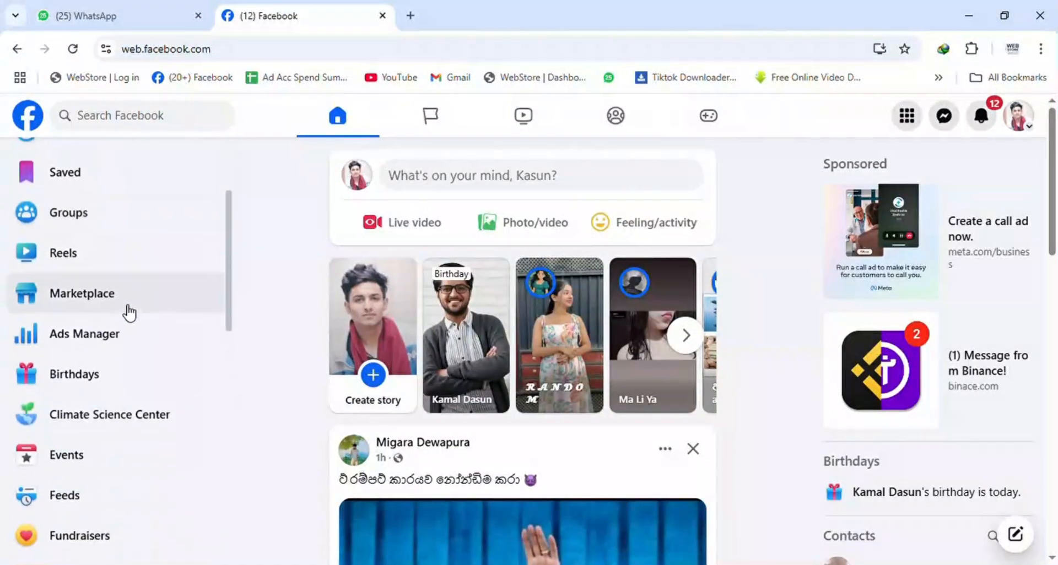
scroll(94, 432, down, 4)
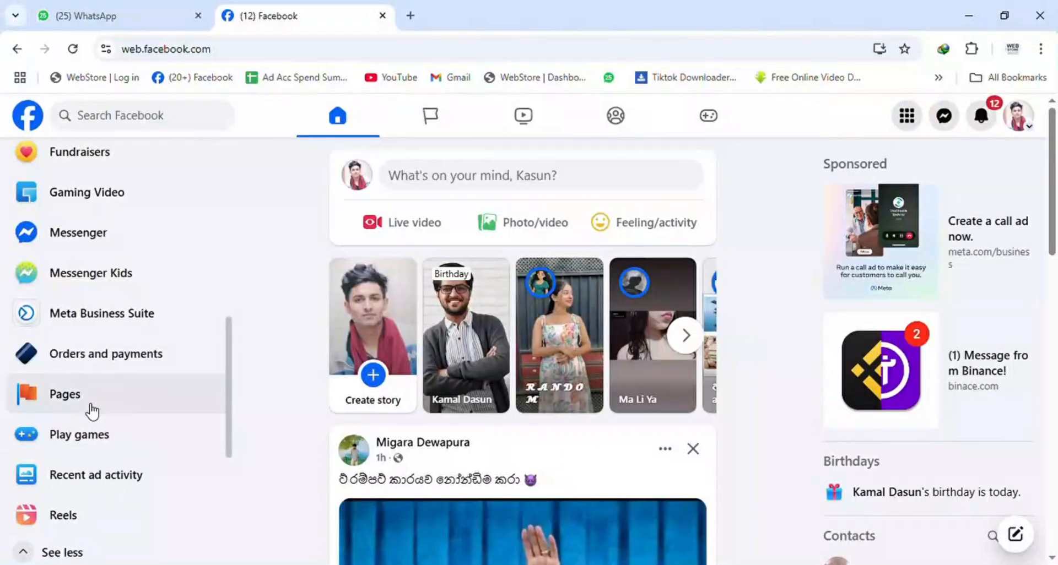
click(91, 409)
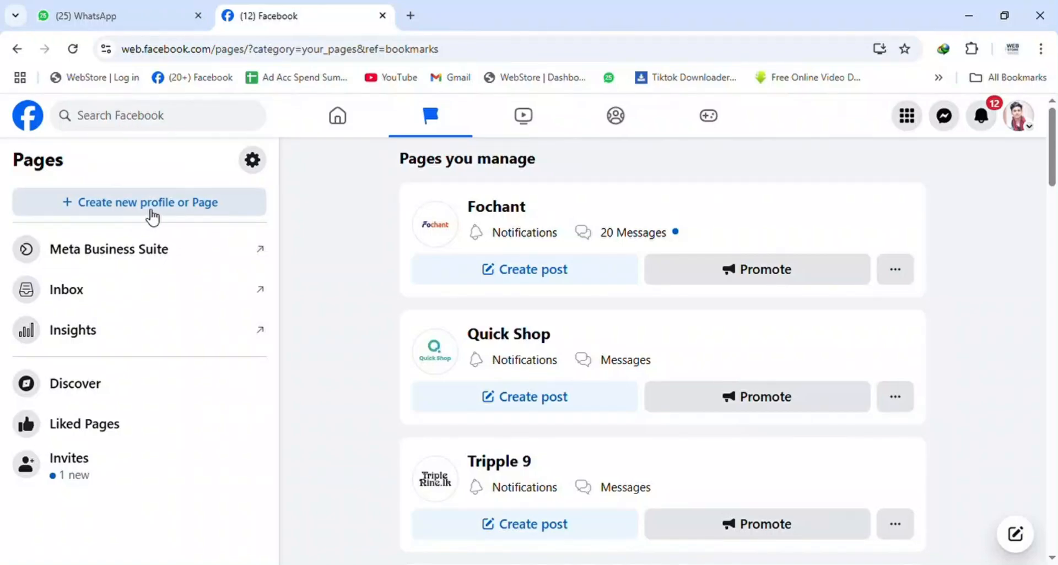
Step: Start creating a new Public Page and continue past the feature introduction to the page details form
click(178, 211)
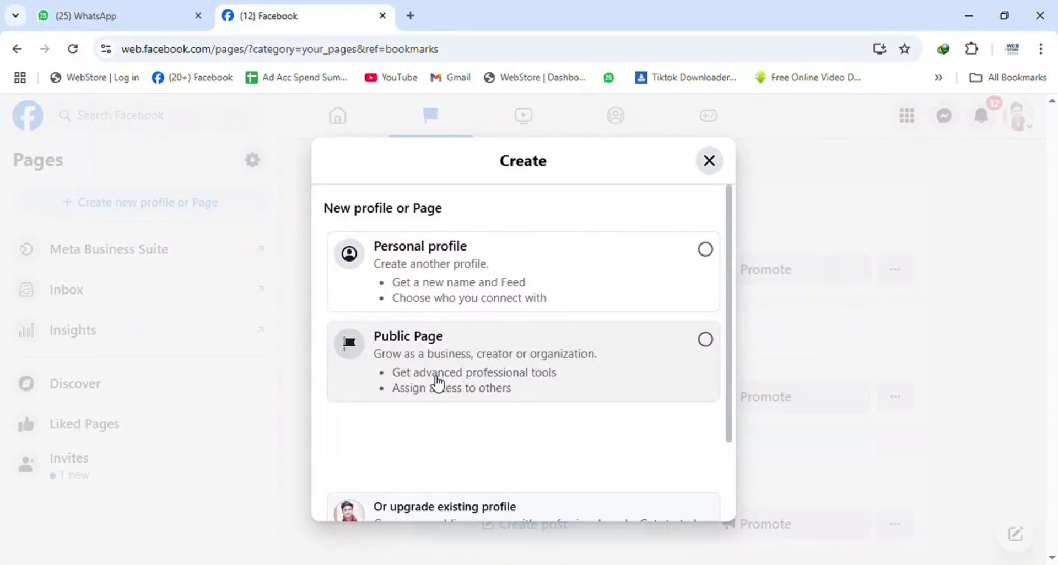
scroll(525, 393, down, 2)
scroll(524, 392, up, 2)
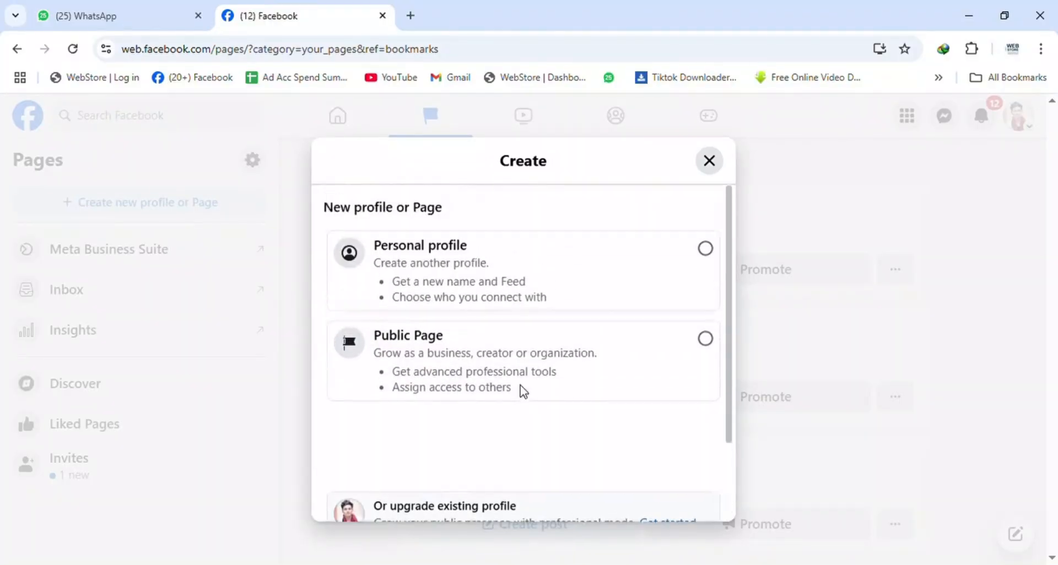
click(529, 373)
scroll(632, 494, down, 2)
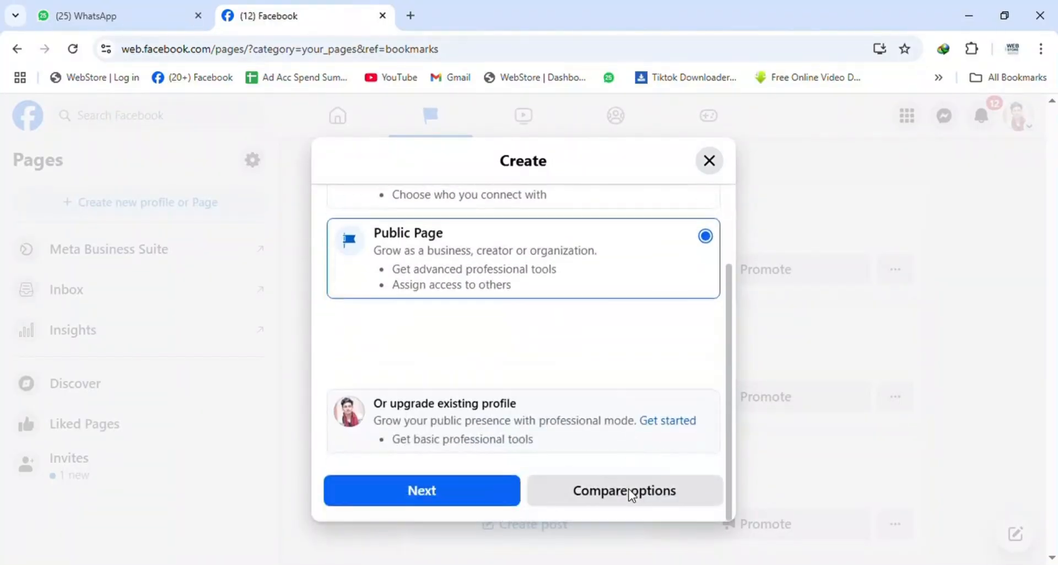
click(468, 496)
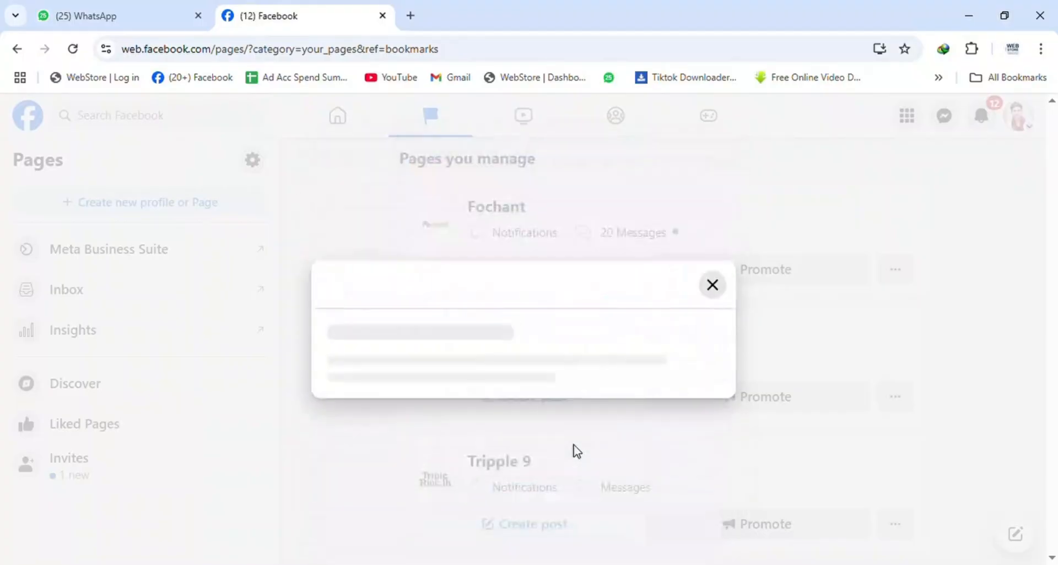
scroll(571, 424, down, 4)
scroll(570, 424, up, 4)
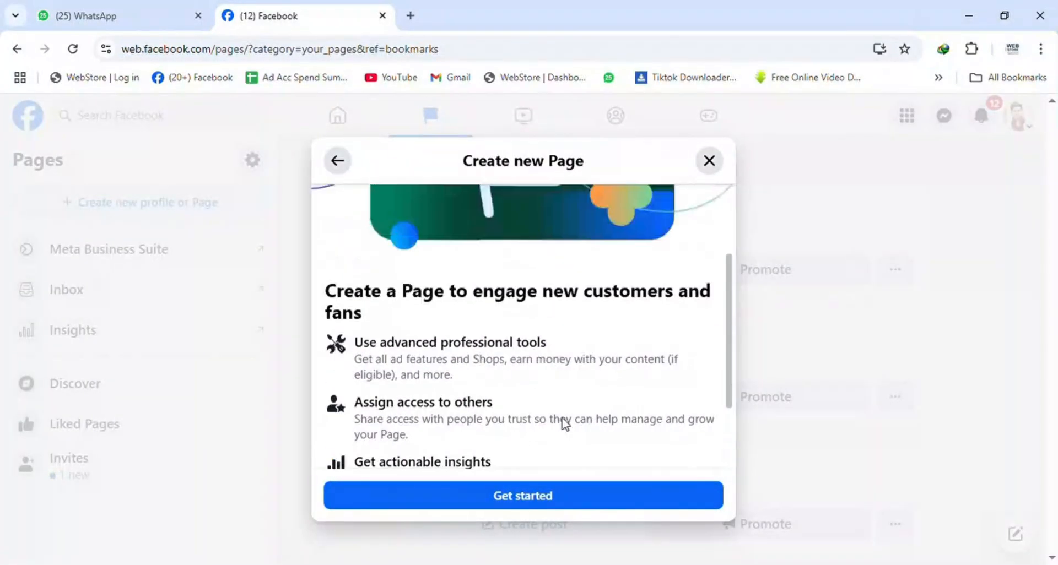
scroll(543, 440, down, 5)
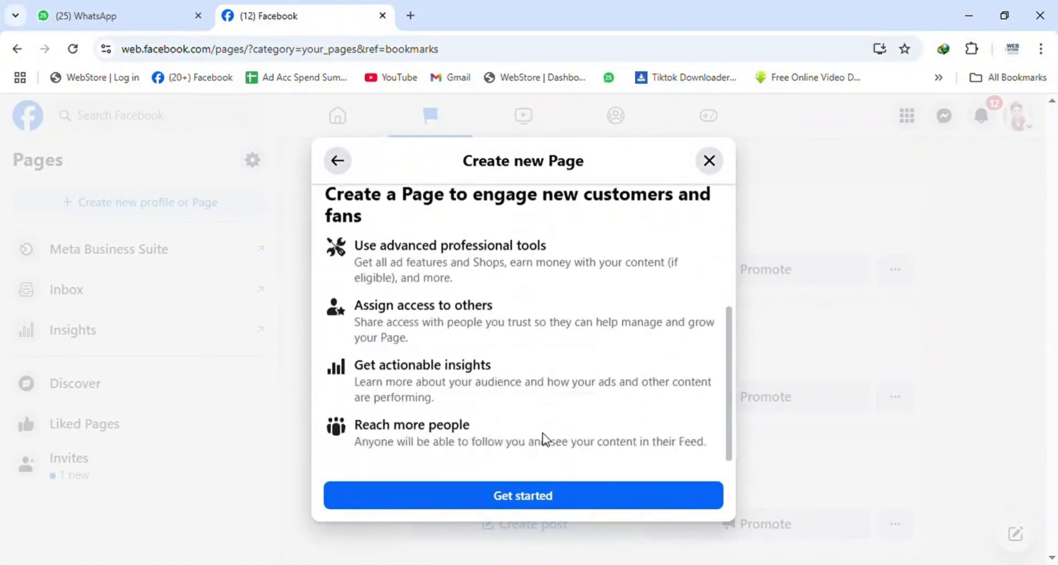
click(530, 501)
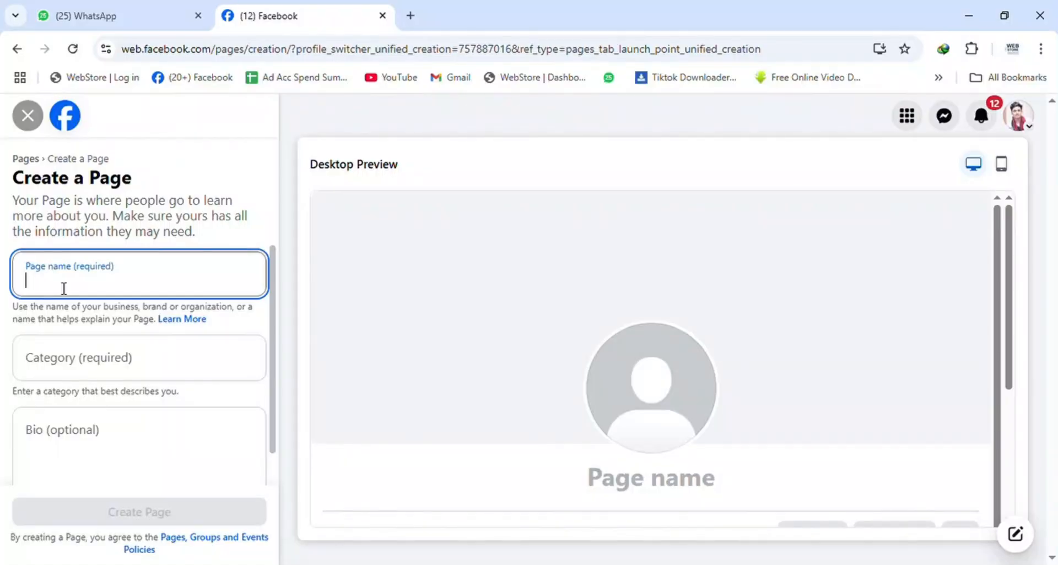
Step: Name the page Easy mart and add the categories Electronics and Health/beauty
text(easy m)
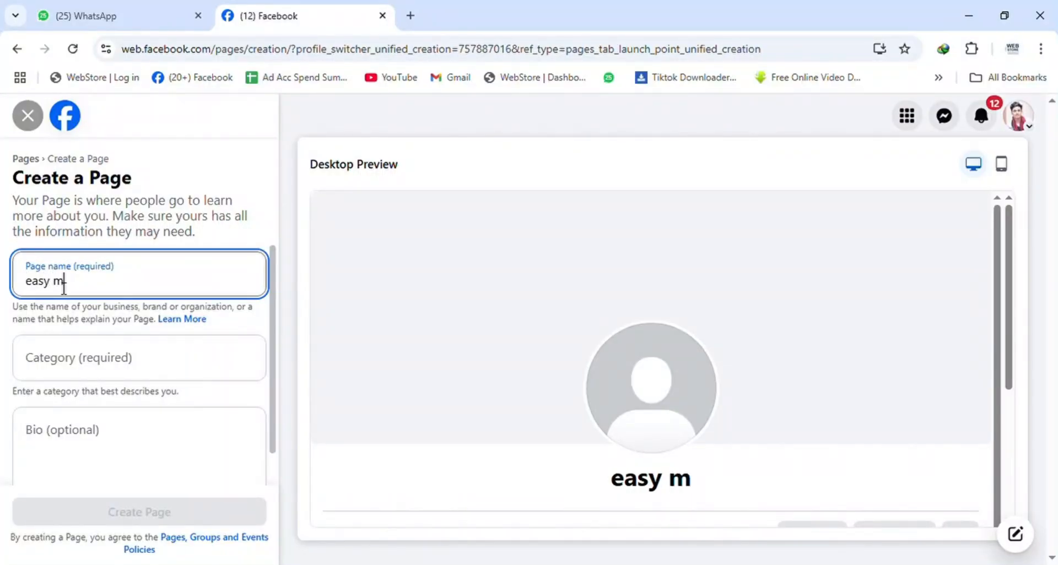
text(art)
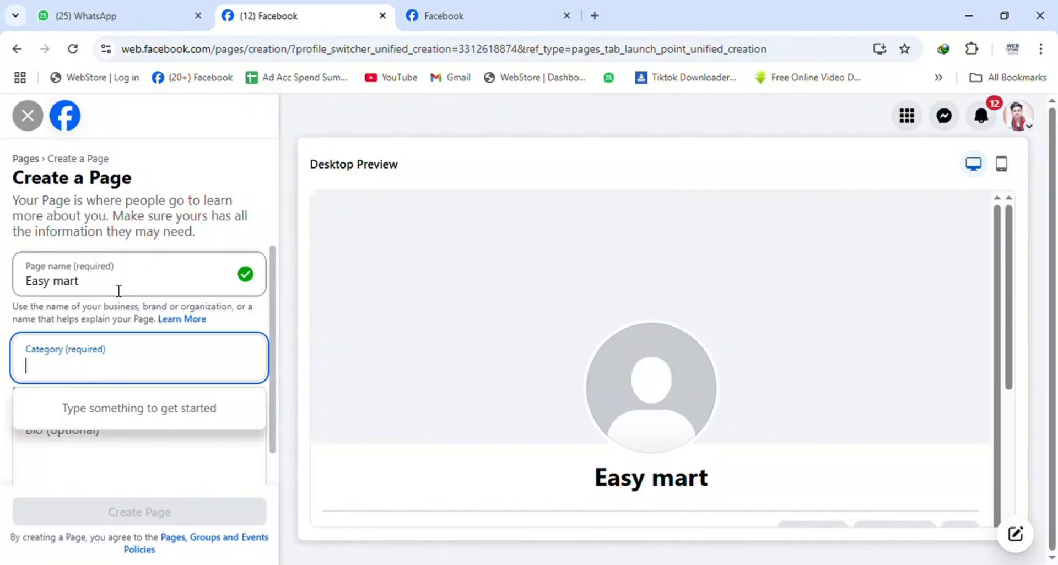
click(119, 376)
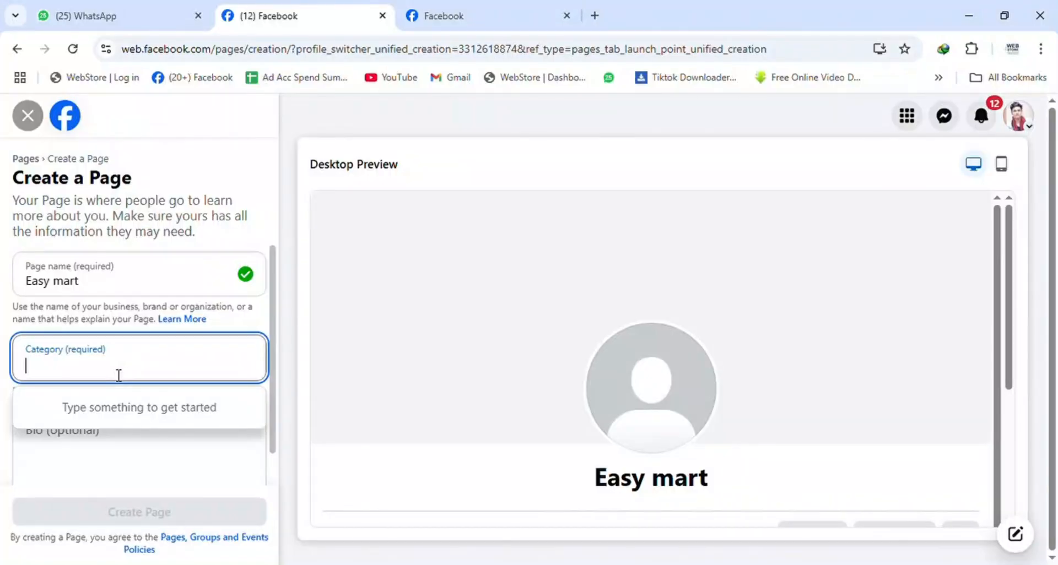
text(ele)
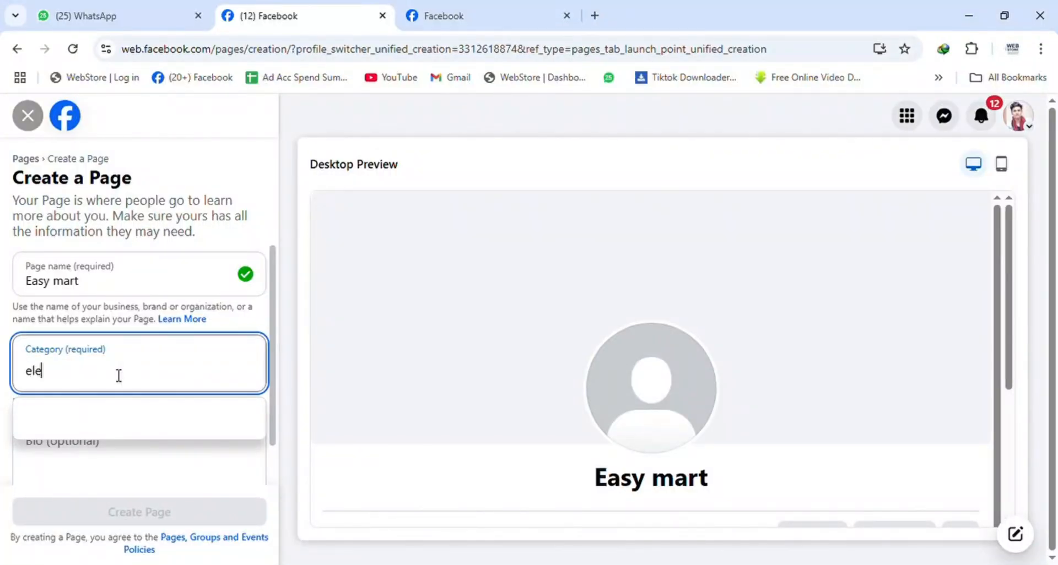
text(ctr)
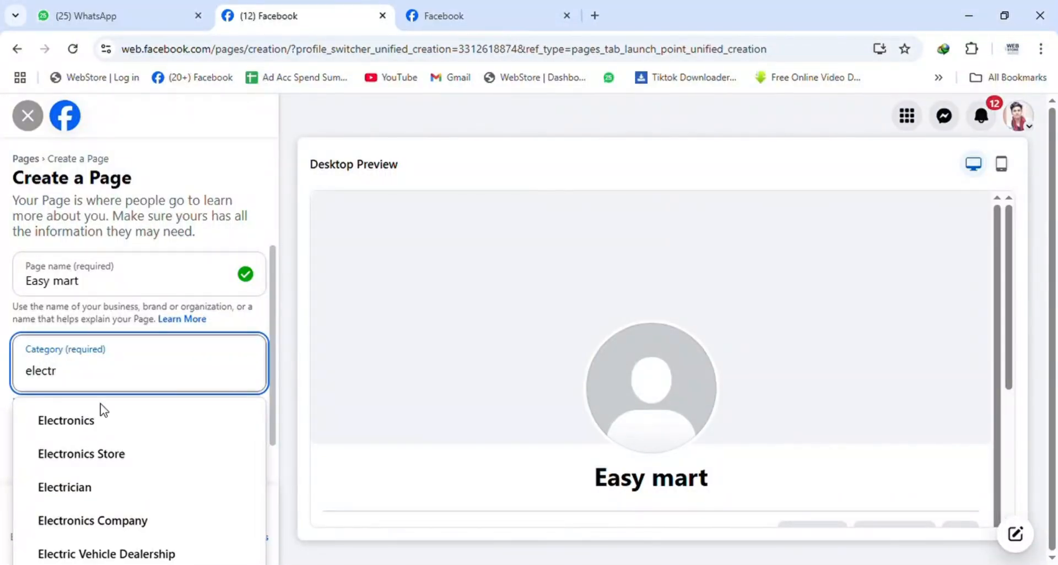
click(102, 410)
text(health)
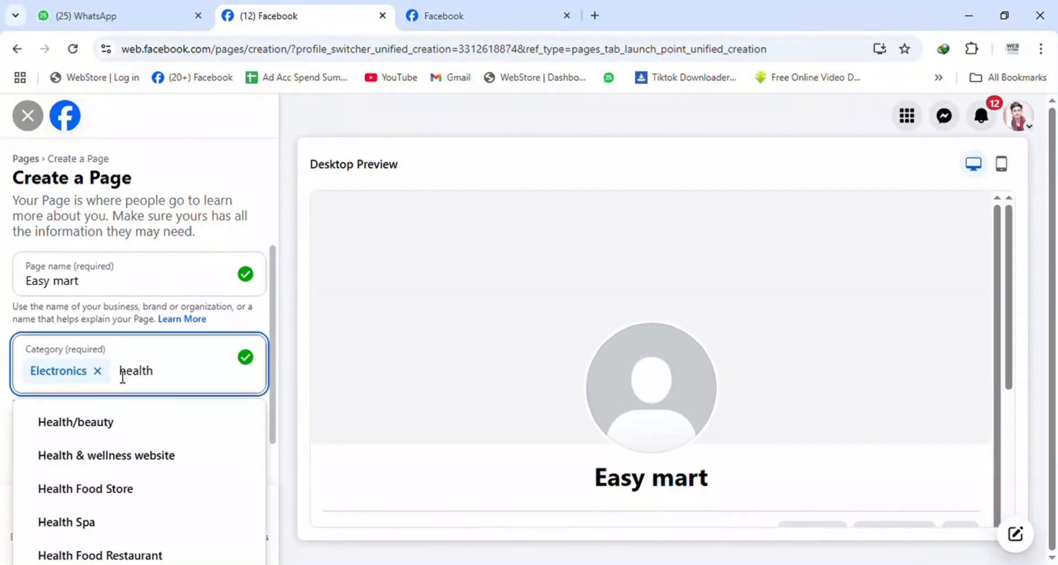
click(122, 429)
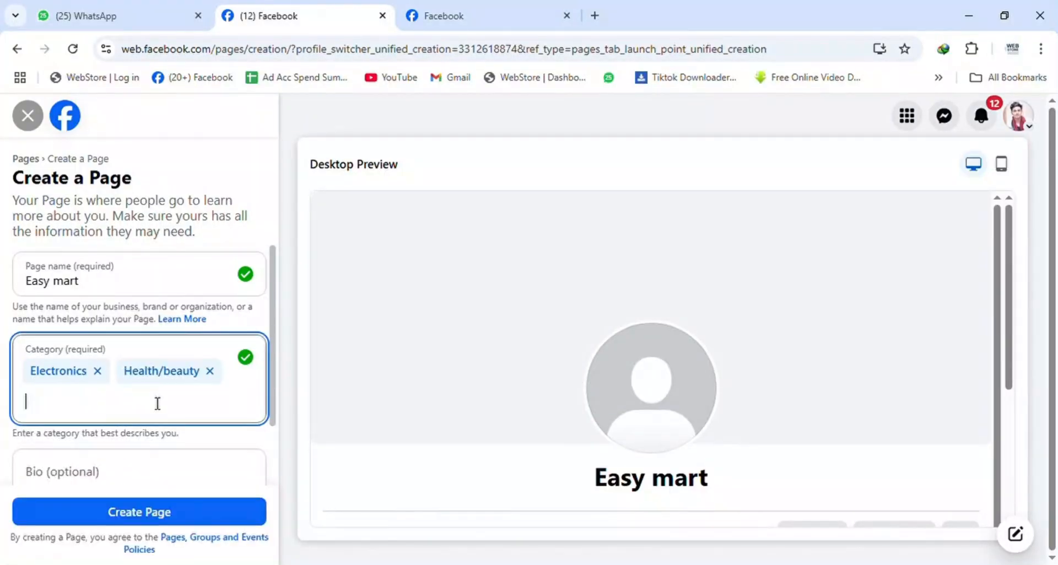
text(vehicl)
drag(92, 335, 21, 336)
key(BackSpace)
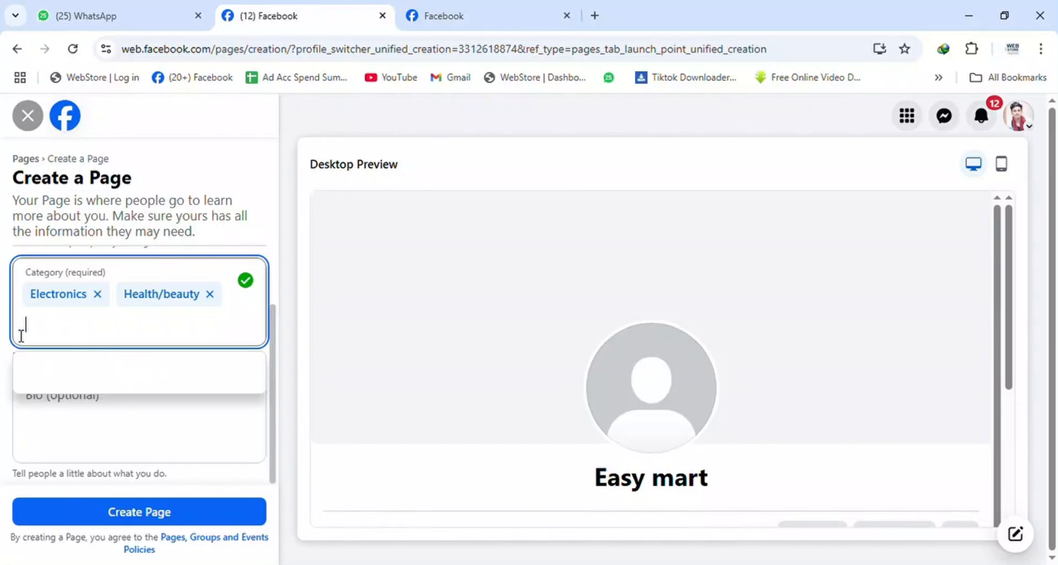
Step: Switch to ChatGPT, ask for "facebook page bio" and examine the suggested example bios
click(124, 417)
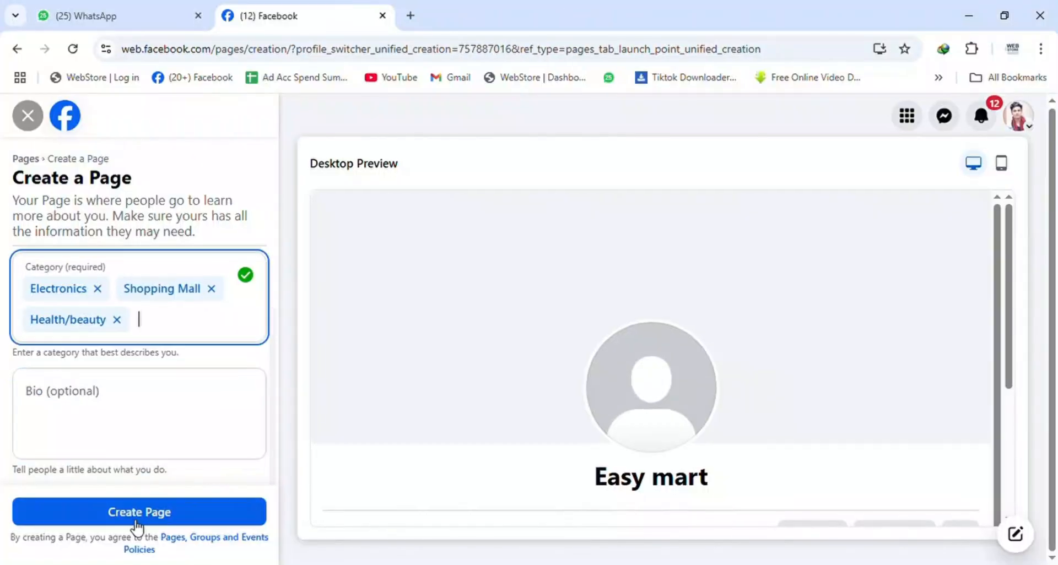
click(106, 403)
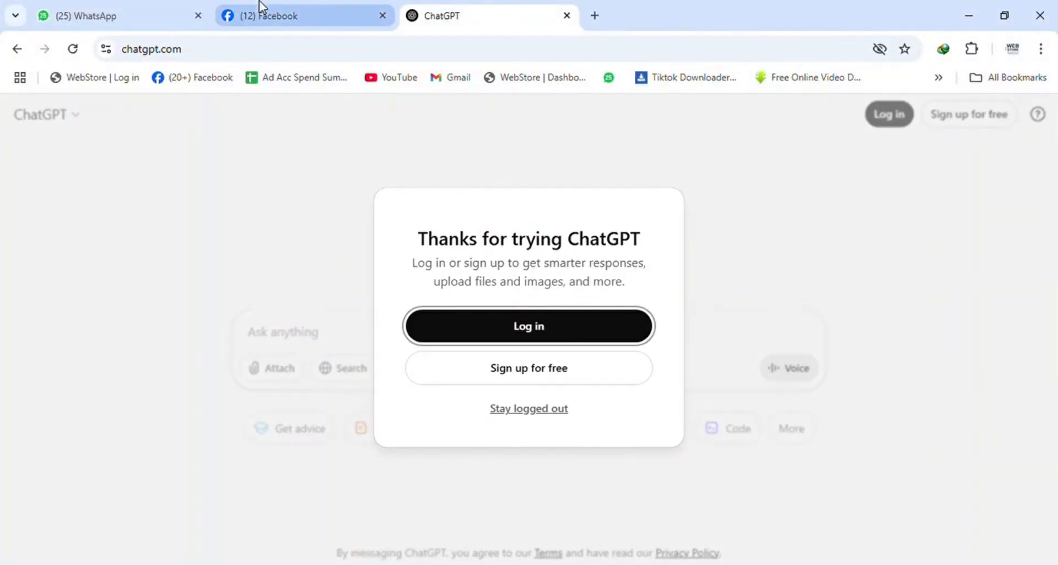
click(259, 12)
scroll(135, 470, down, 2)
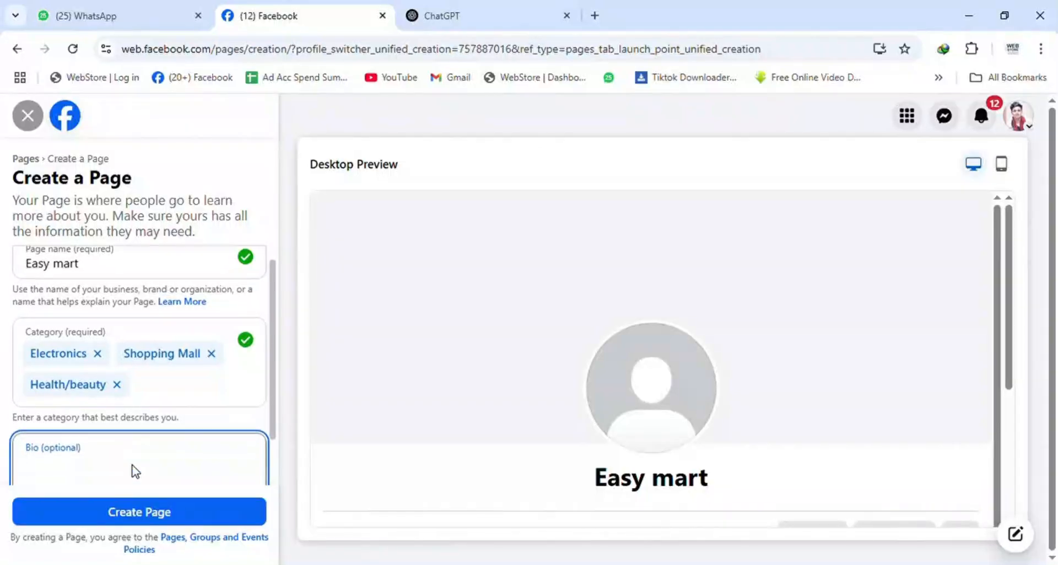
click(490, 17)
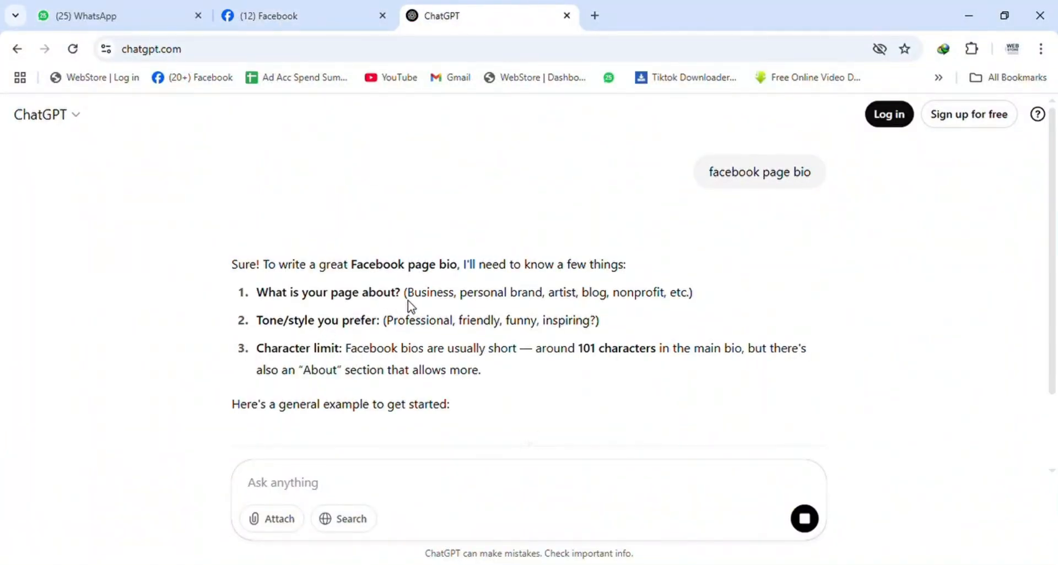
scroll(540, 418, down, 5)
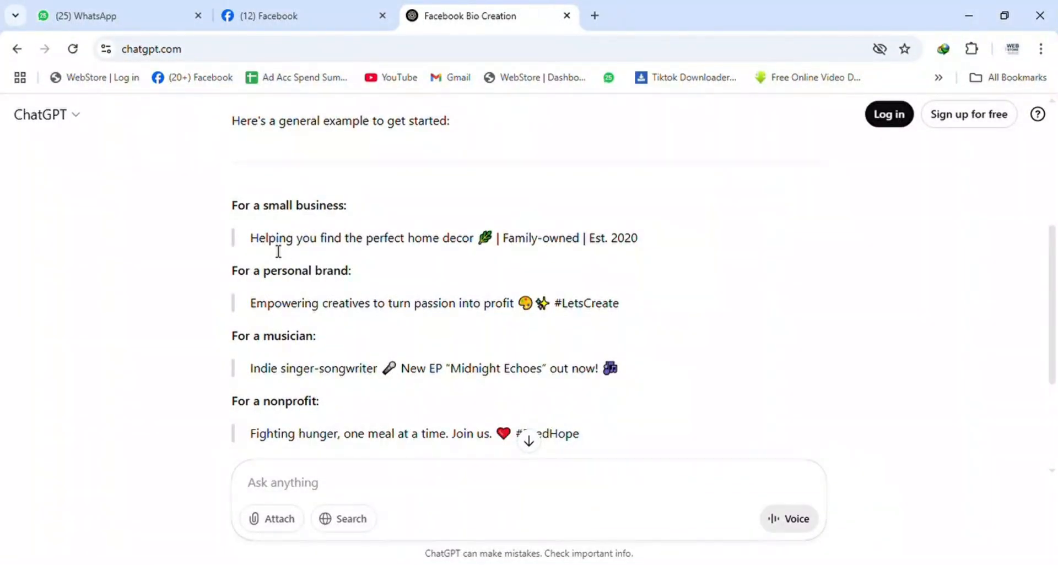
scroll(276, 256, down, 2)
scroll(263, 334, up, 2)
scroll(344, 324, down, 3)
scroll(344, 309, up, 8)
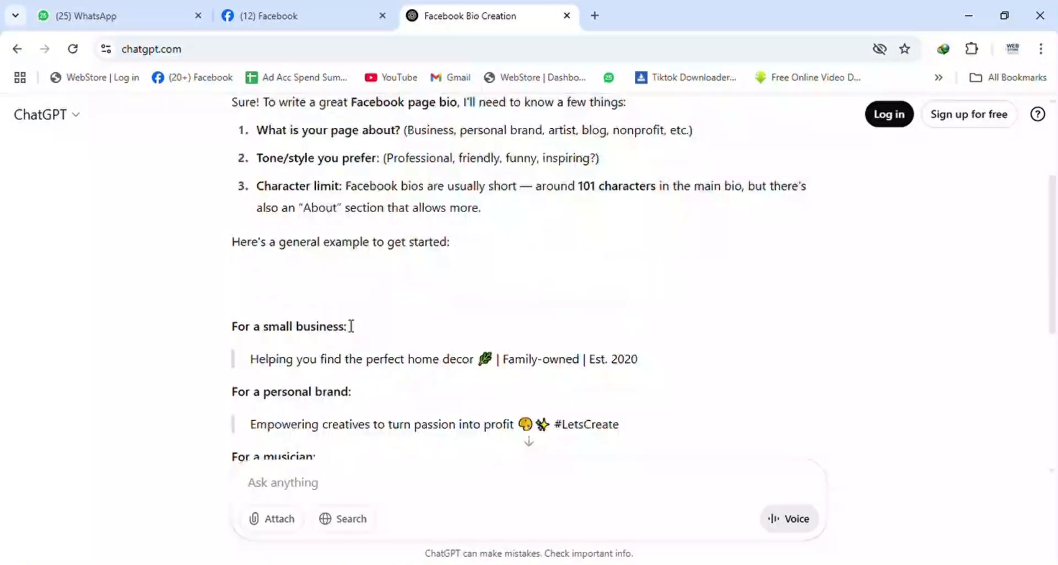
Step: Return to Facebook and create the Easy mart page with the bio left empty
click(276, 4)
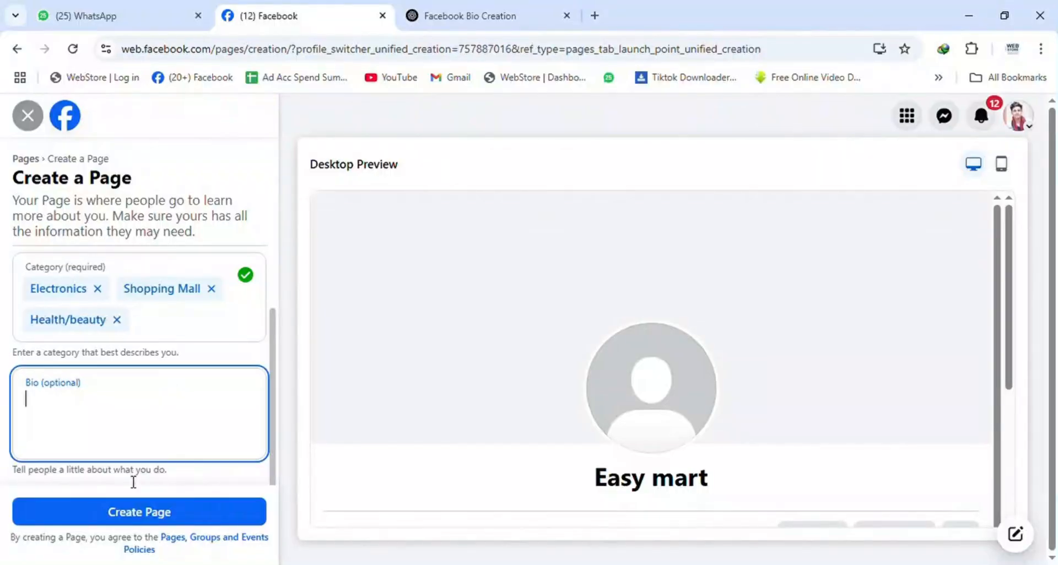
click(142, 406)
scroll(147, 338, up, 1)
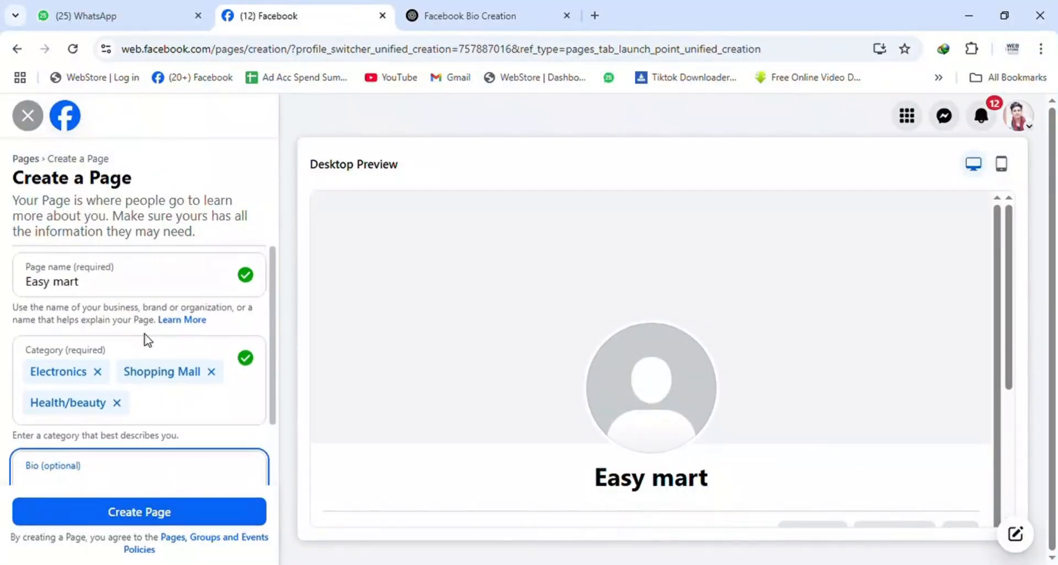
scroll(153, 351, down, 1)
click(158, 517)
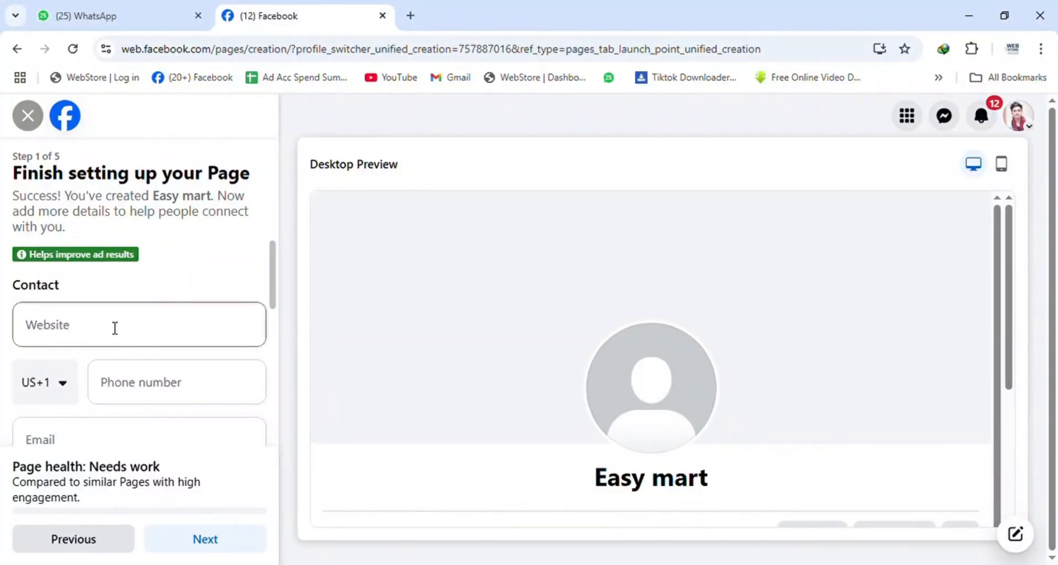
Step: Examine the website, phone number, email and address fields in the page's contact and location details, leaving them blank
scroll(115, 328, down, 1)
scroll(113, 329, up, 1)
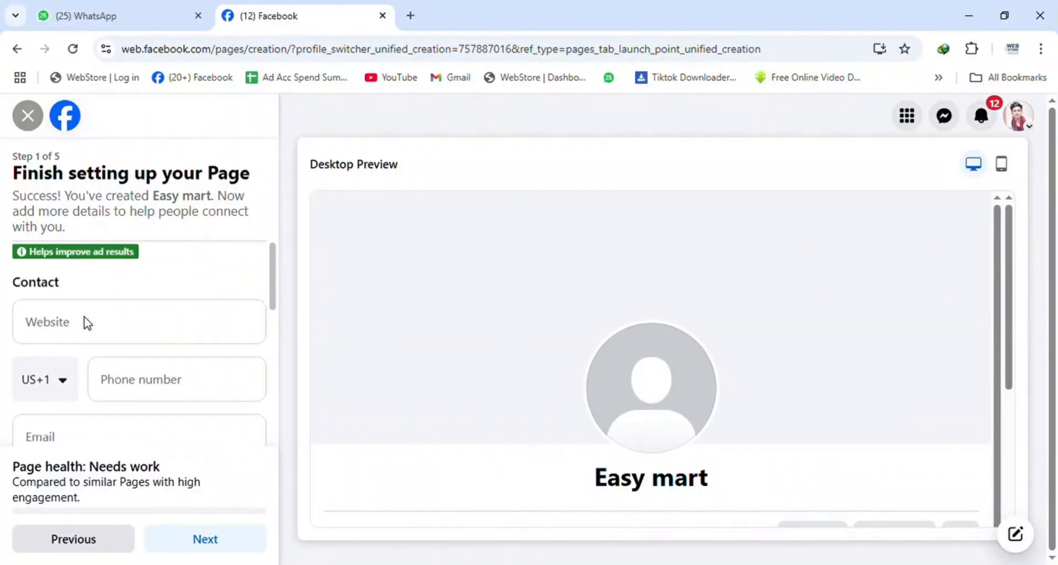
click(87, 333)
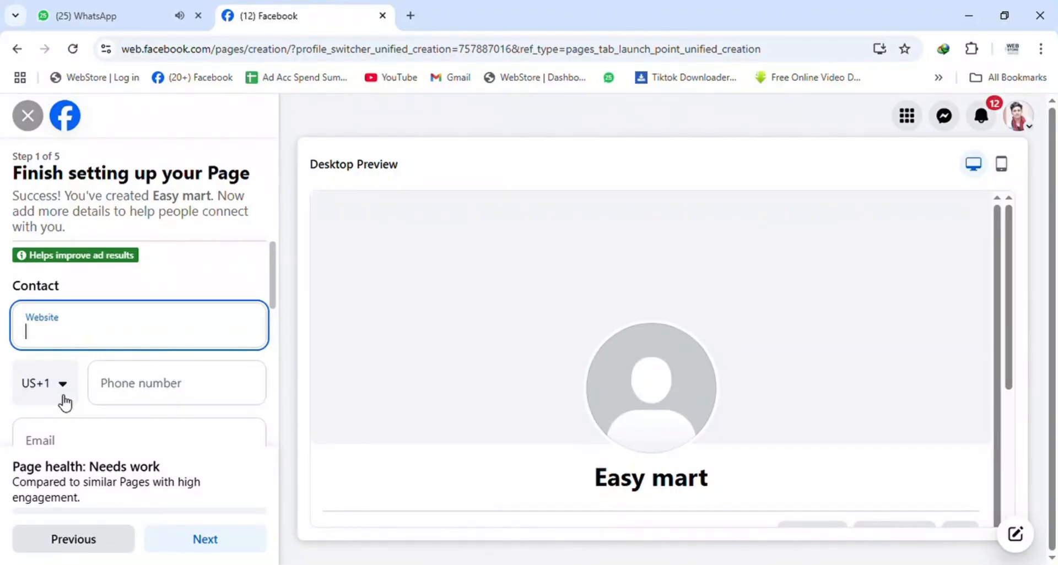
scroll(66, 402, down, 3)
click(80, 298)
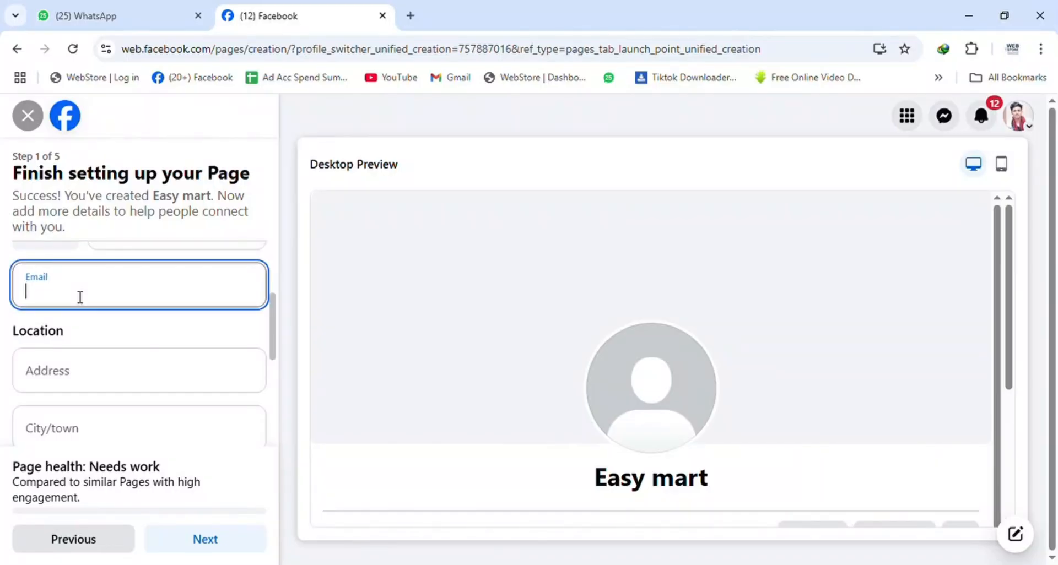
scroll(67, 382, up, 2)
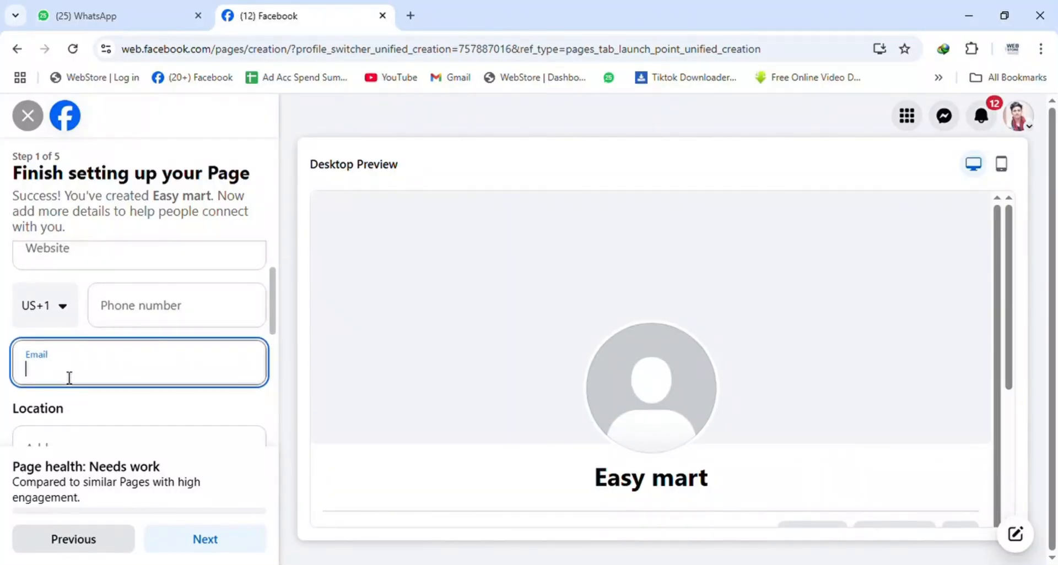
scroll(69, 378, down, 3)
click(63, 302)
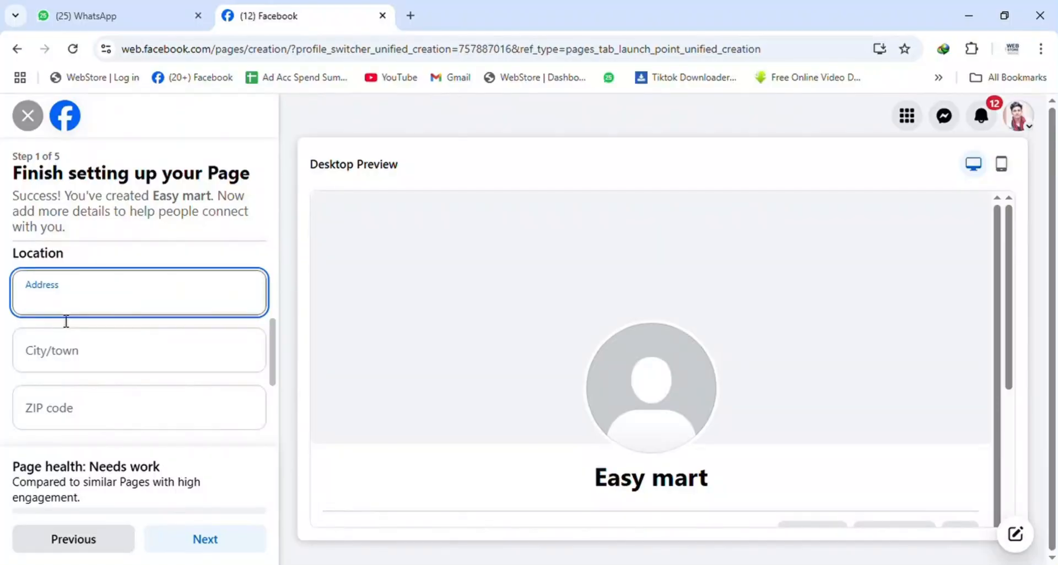
Step: Set the page's opening hours to Always open
scroll(65, 321, down, 3)
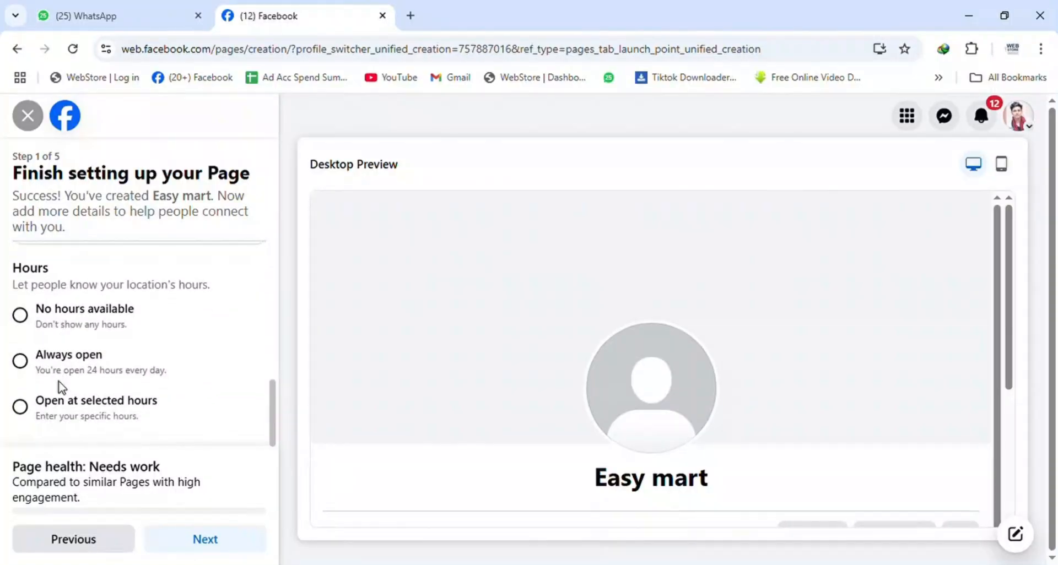
scroll(61, 385, up, 1)
scroll(61, 388, down, 1)
click(74, 363)
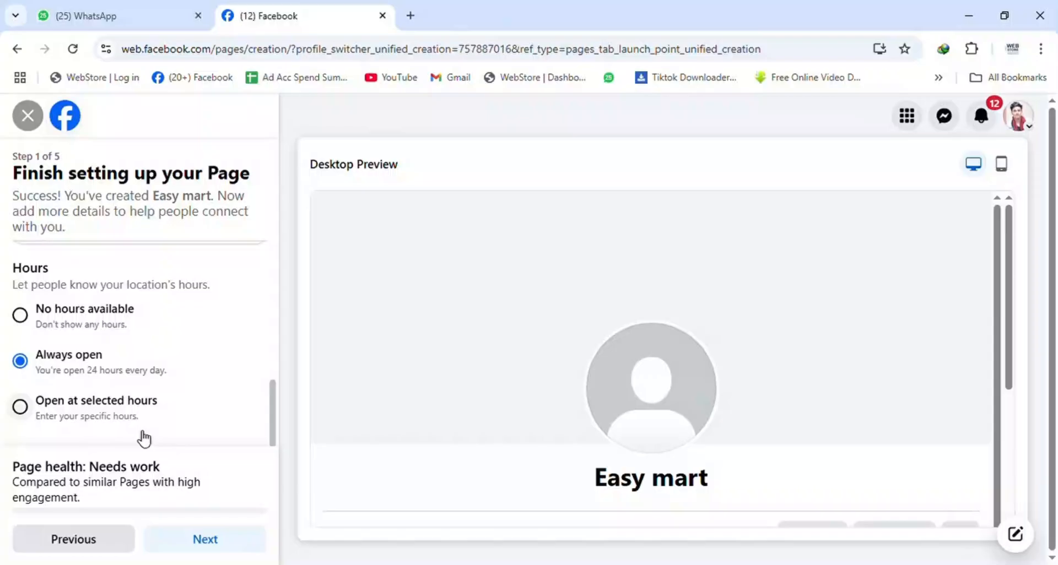
Step: Continue past the opening hours and the Page customization, leaving the profile picture and cover photo empty
click(182, 540)
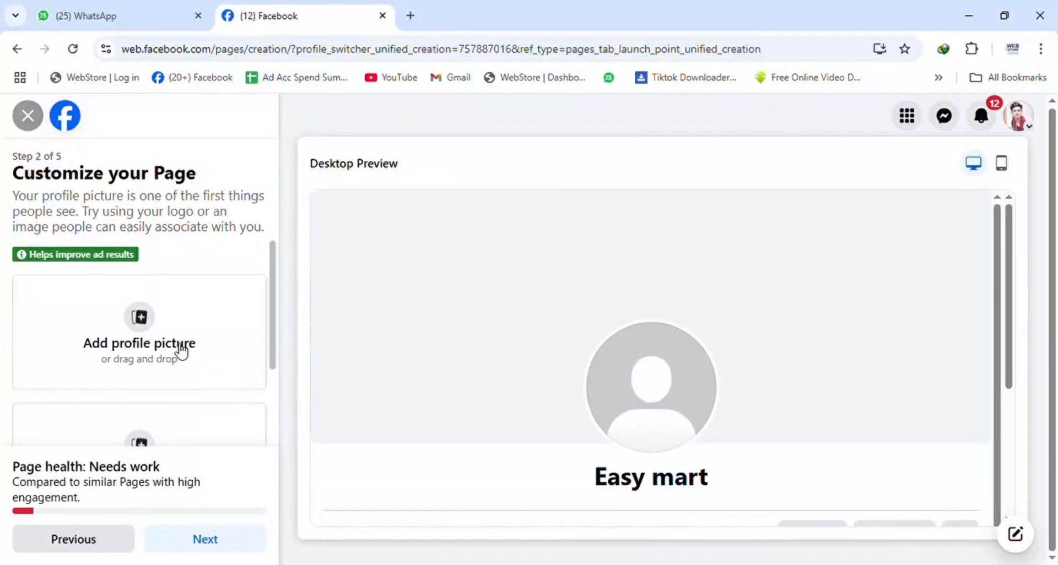
scroll(181, 352, down, 2)
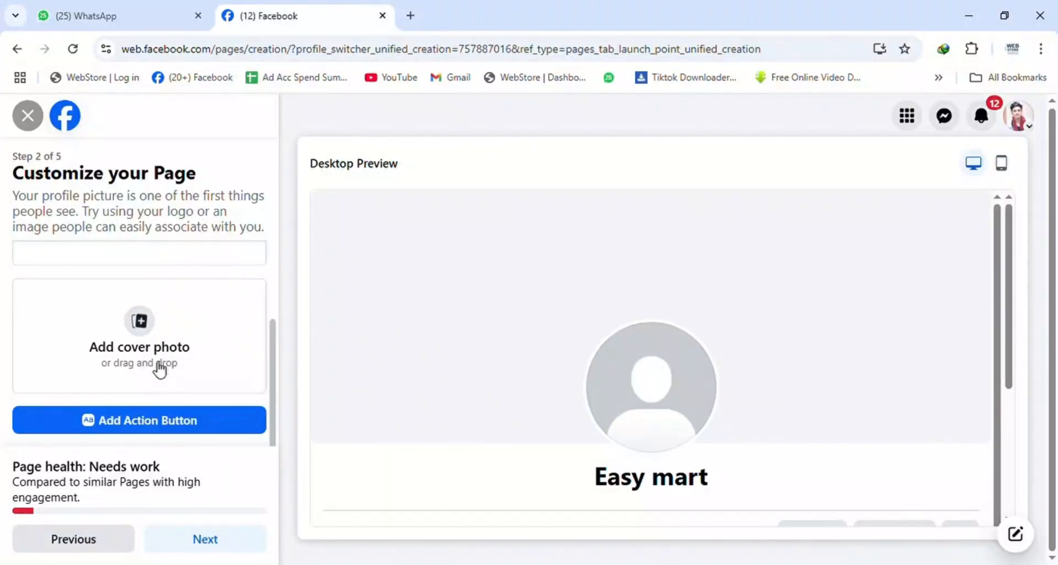
scroll(160, 370, up, 2)
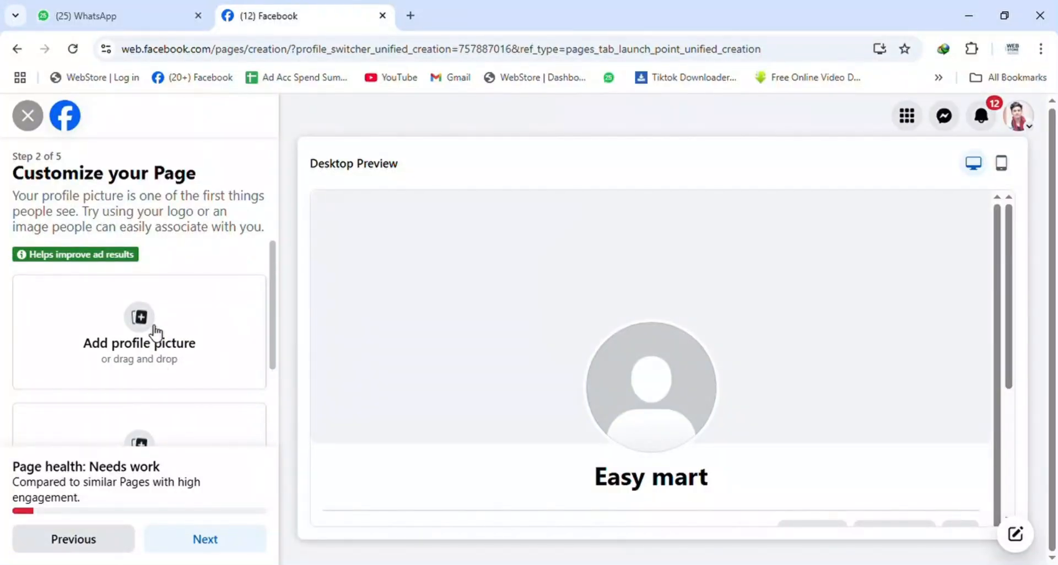
click(191, 535)
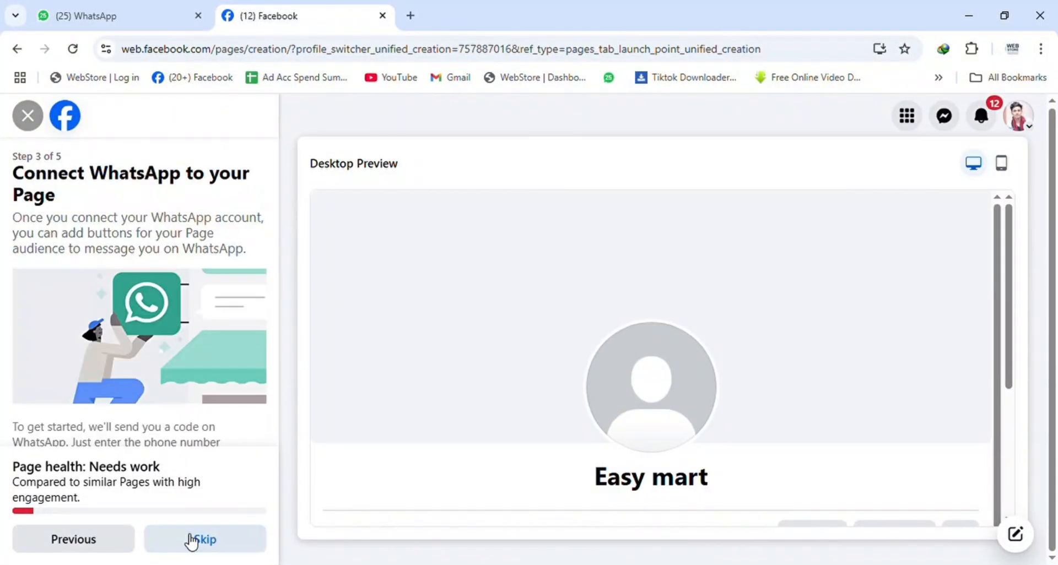
Step: Set the country code of the WhatsApp phone number to Sri Lanka (LK+94)
scroll(187, 457, down, 2)
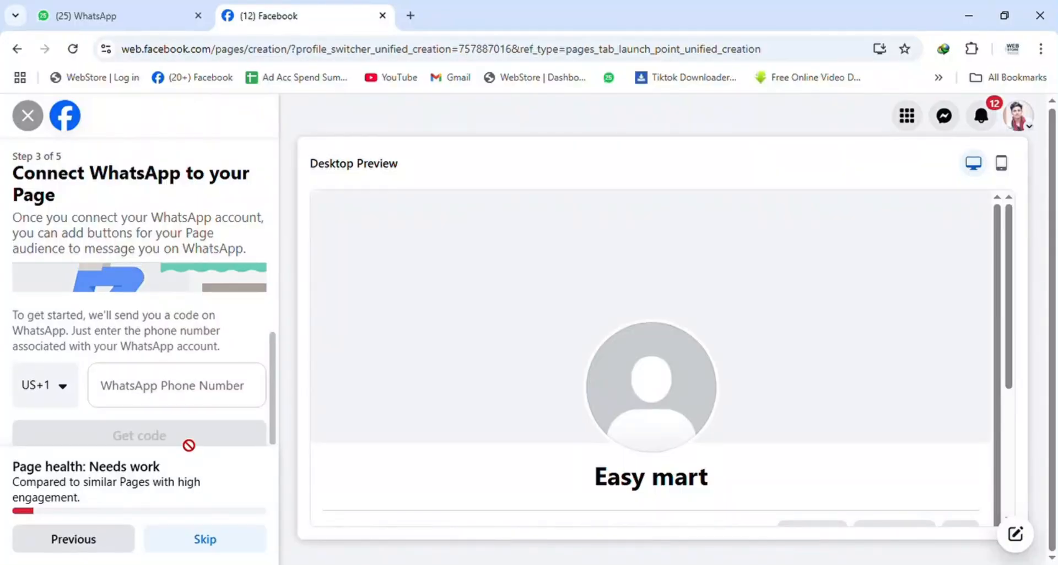
scroll(182, 367, up, 2)
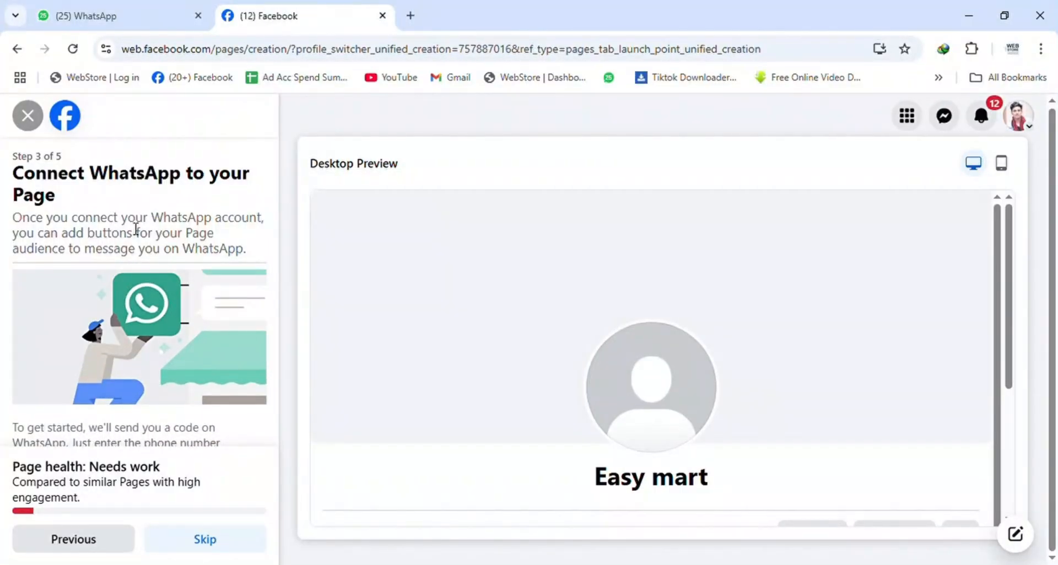
scroll(134, 276, down, 2)
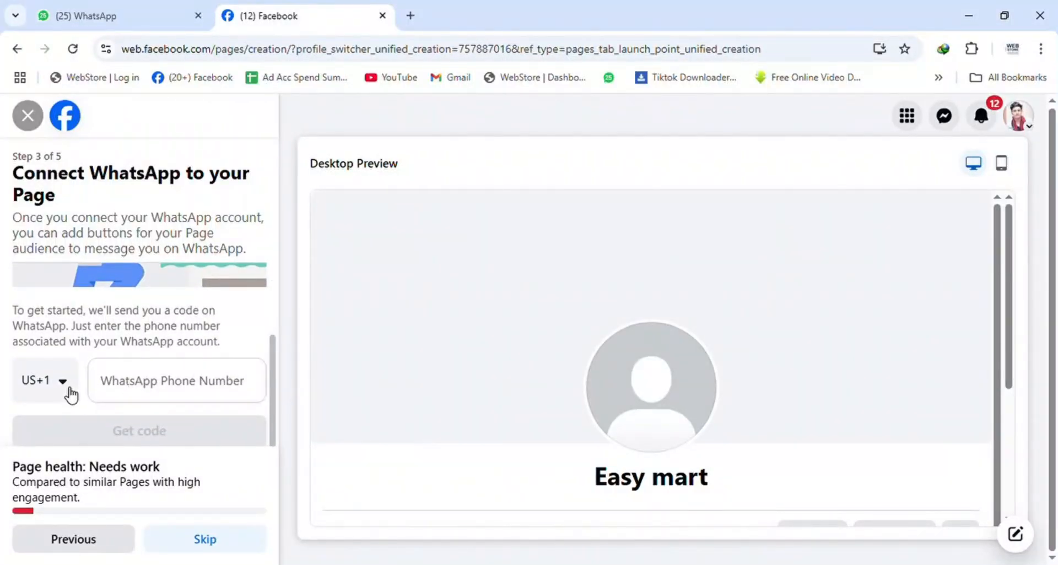
click(70, 395)
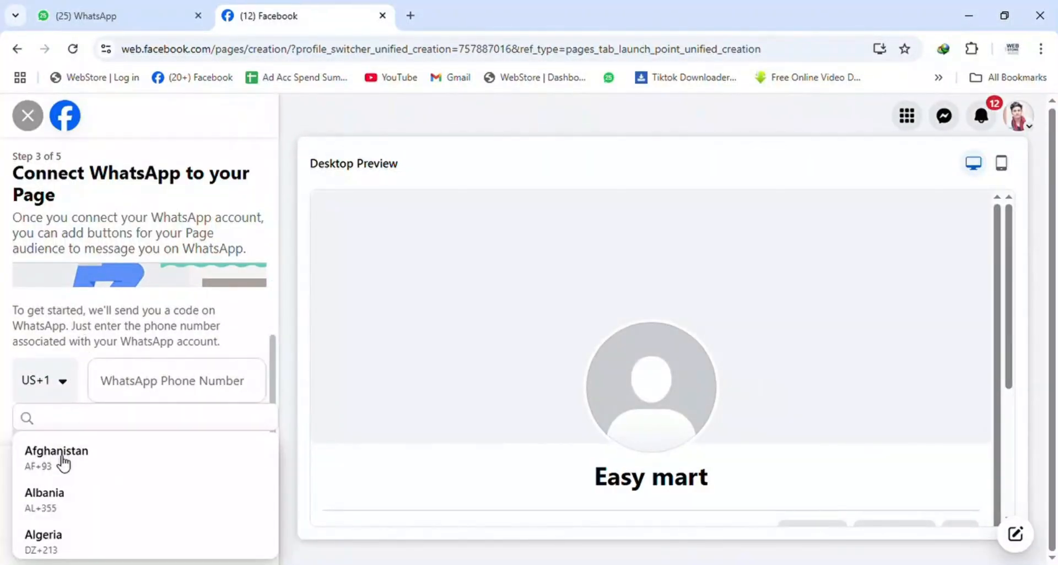
scroll(66, 466, down, 5)
scroll(70, 472, down, 4)
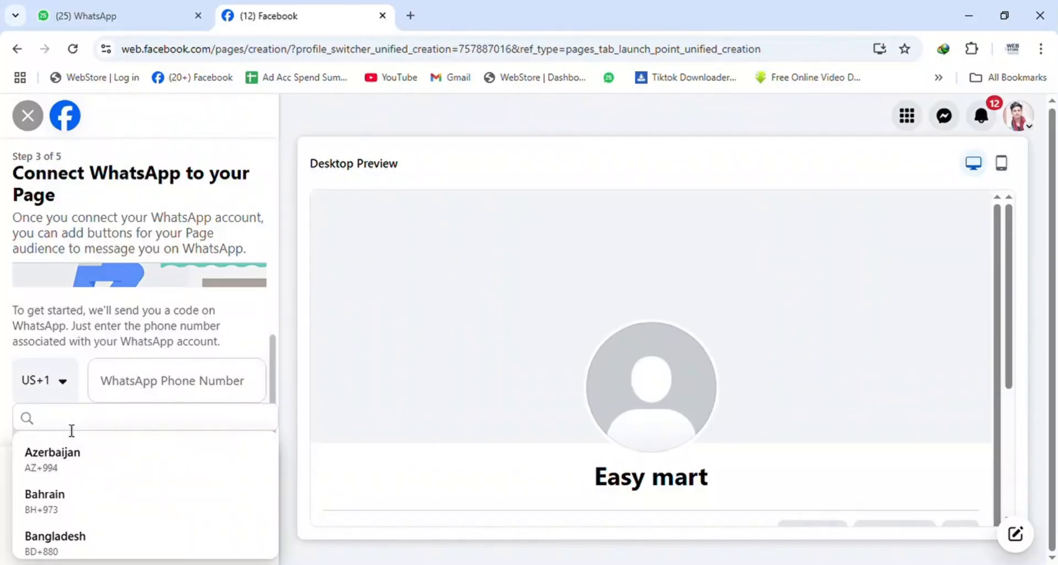
text(sri)
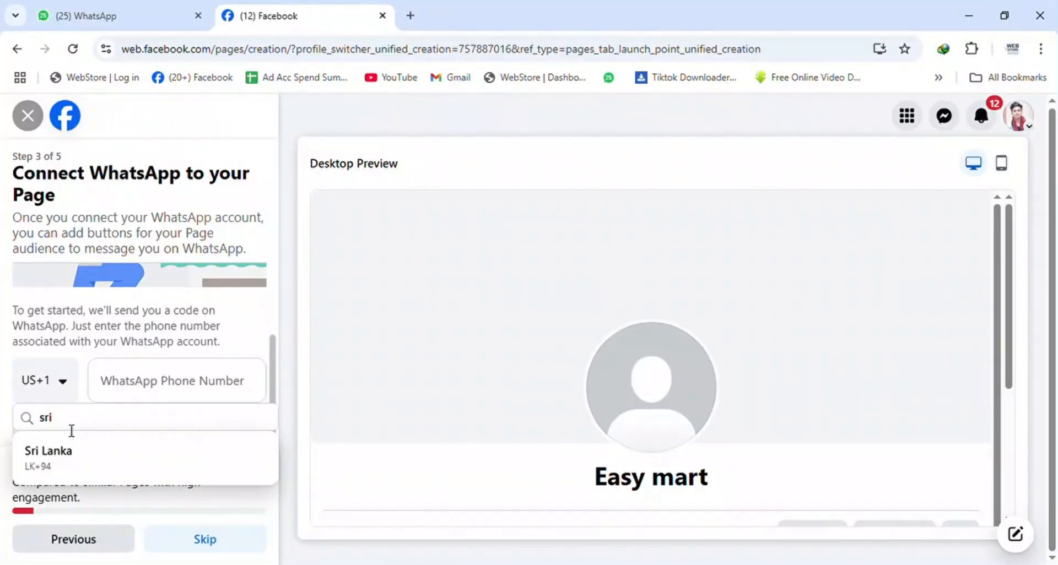
click(83, 462)
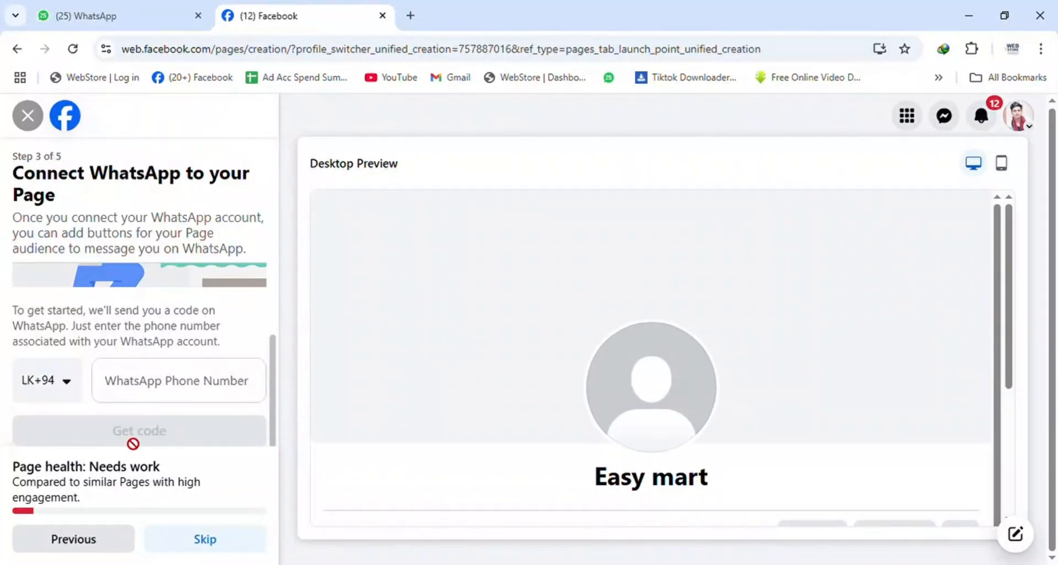
Step: Skip connecting WhatsApp with the phone number left blank, and continue past the audience setup without inviting friends
click(146, 393)
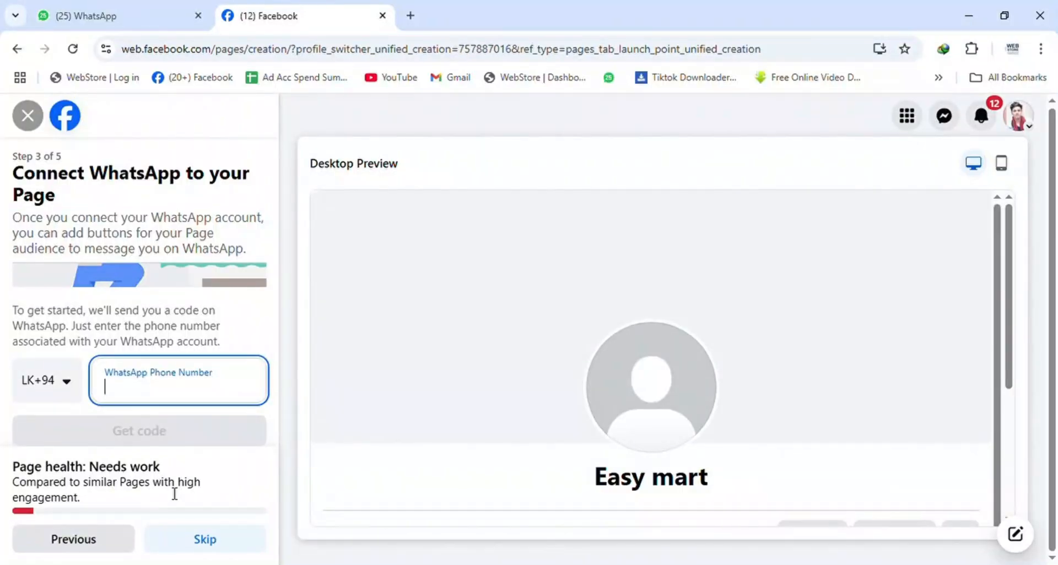
scroll(184, 422, up, 2)
scroll(182, 427, down, 2)
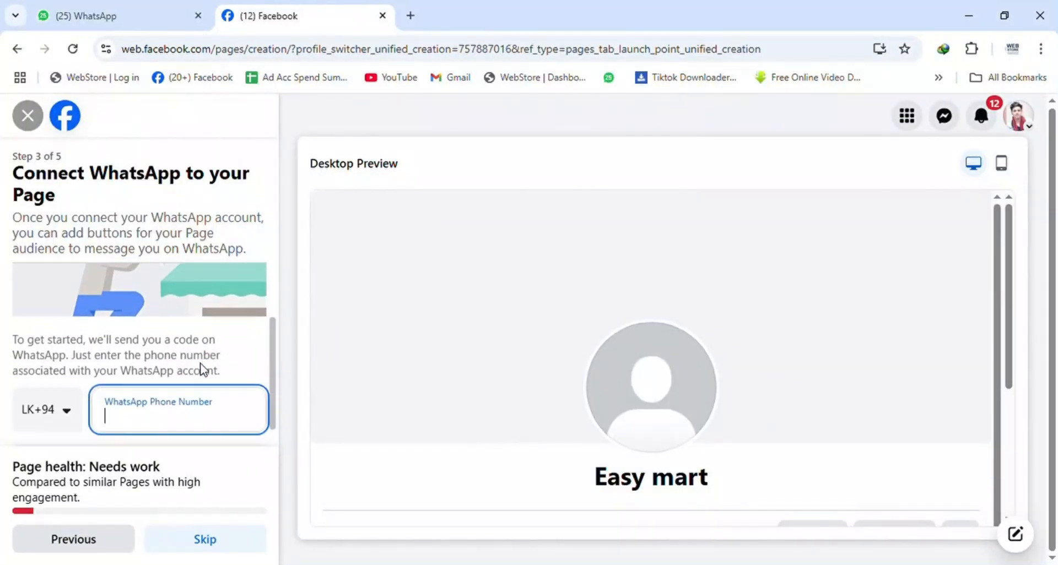
scroll(203, 370, down, 1)
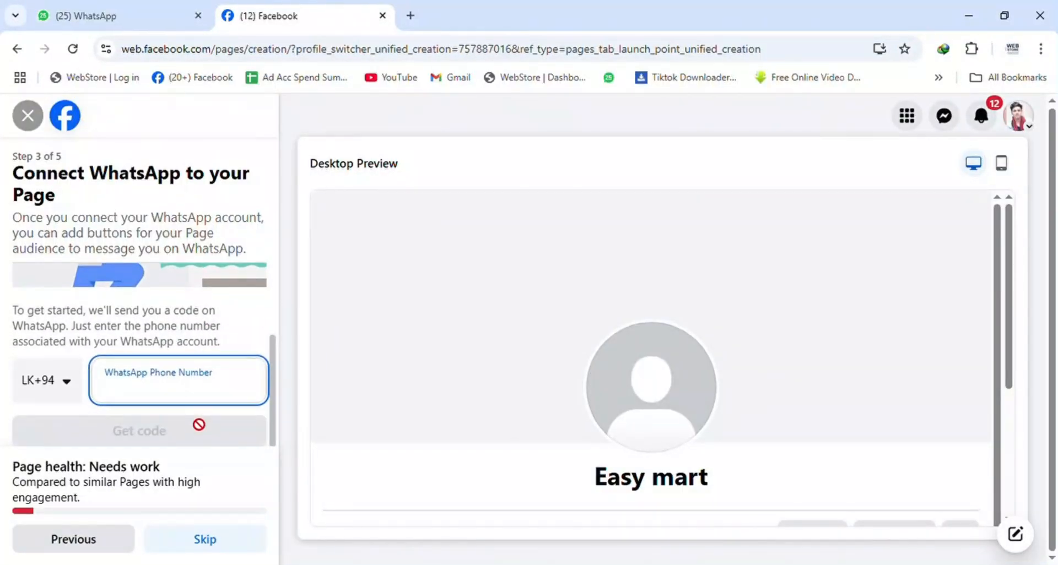
click(205, 540)
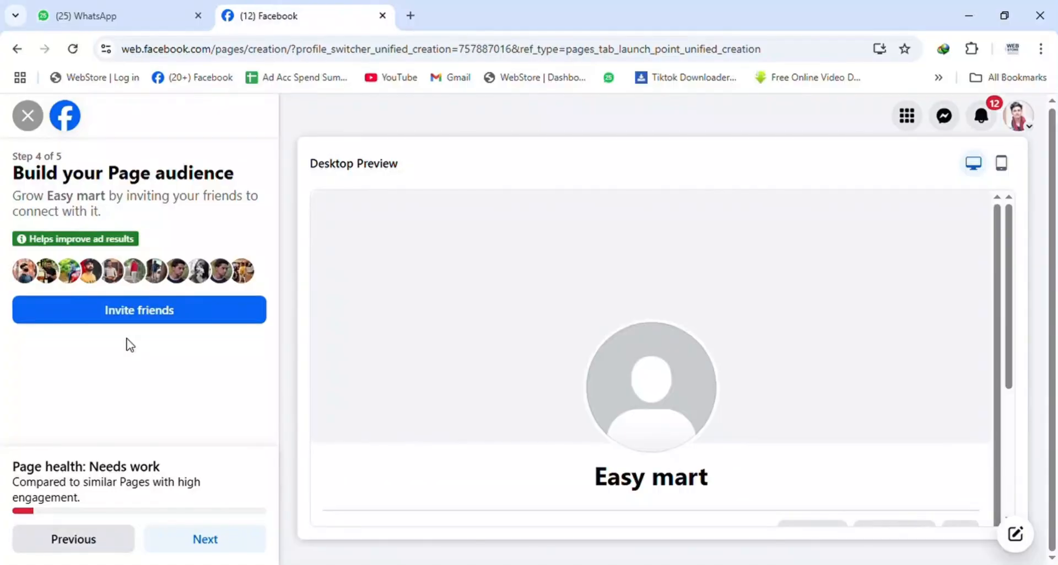
click(217, 543)
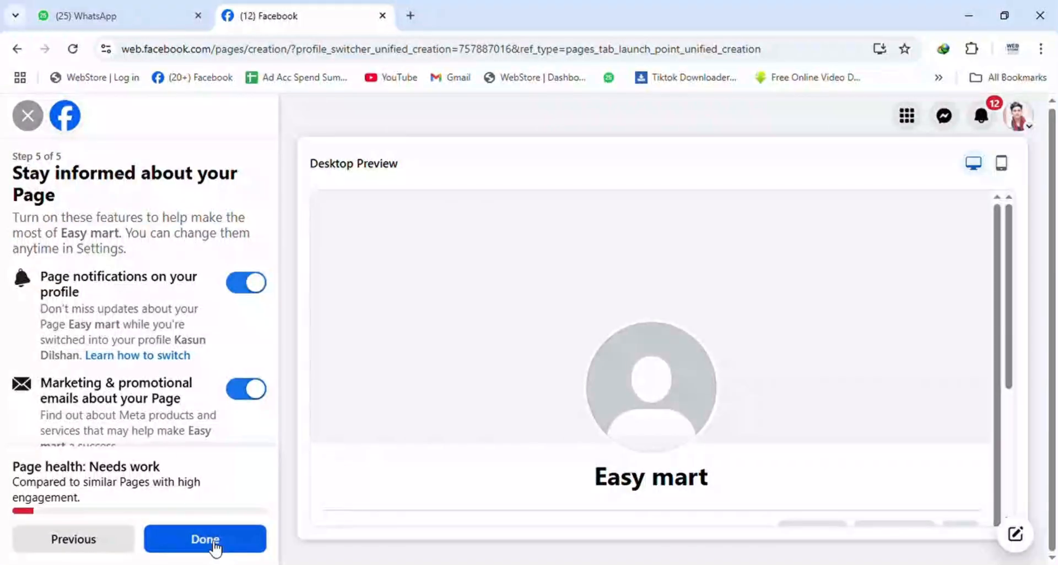
Step: Finish the Page setup with Page notifications and marketing and promotional emails kept on
scroll(182, 416, down, 2)
scroll(182, 416, up, 1)
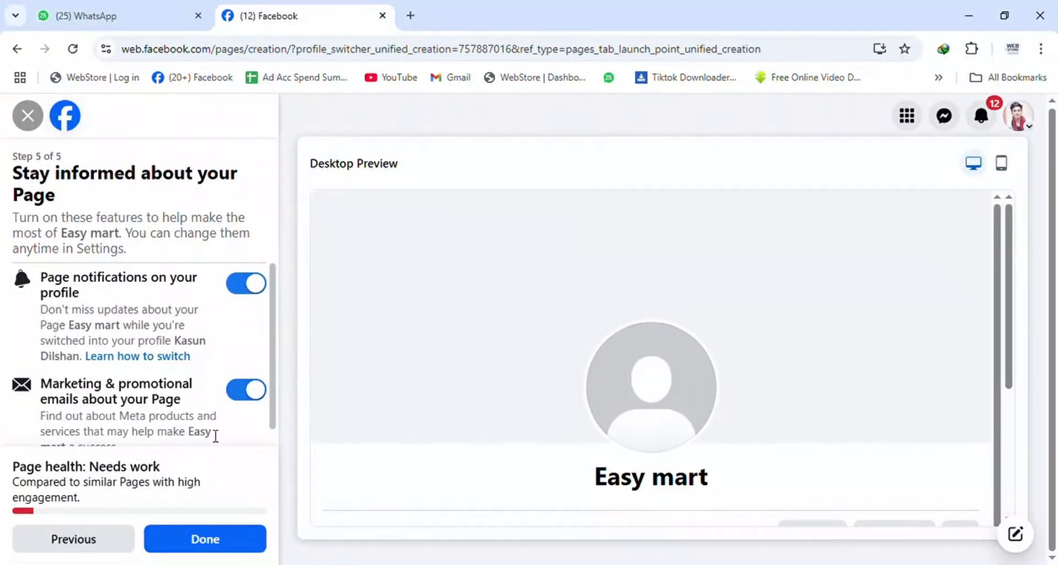
scroll(215, 435, down, 1)
scroll(216, 441, up, 1)
scroll(245, 394, down, 1)
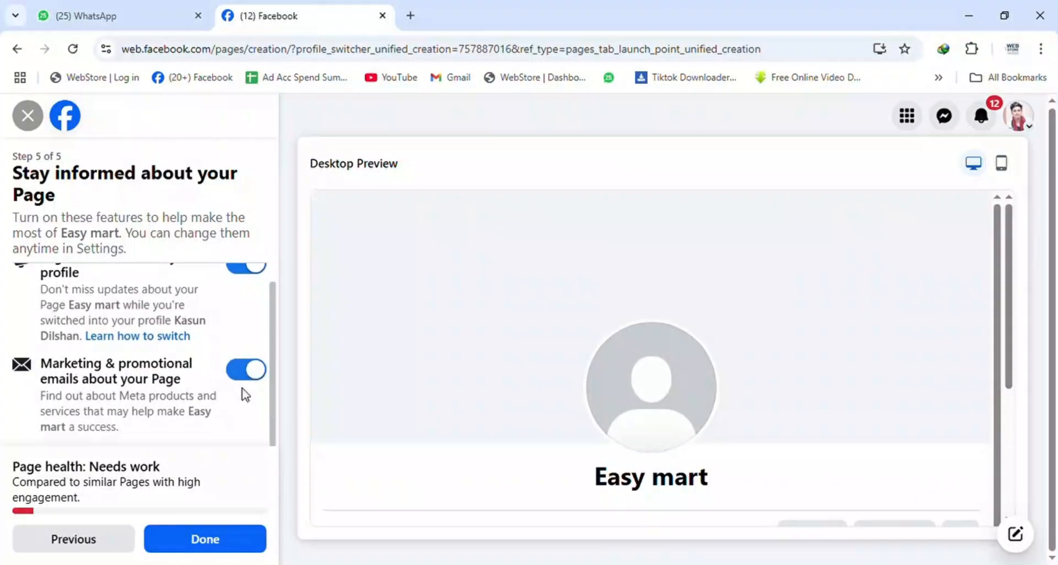
click(221, 546)
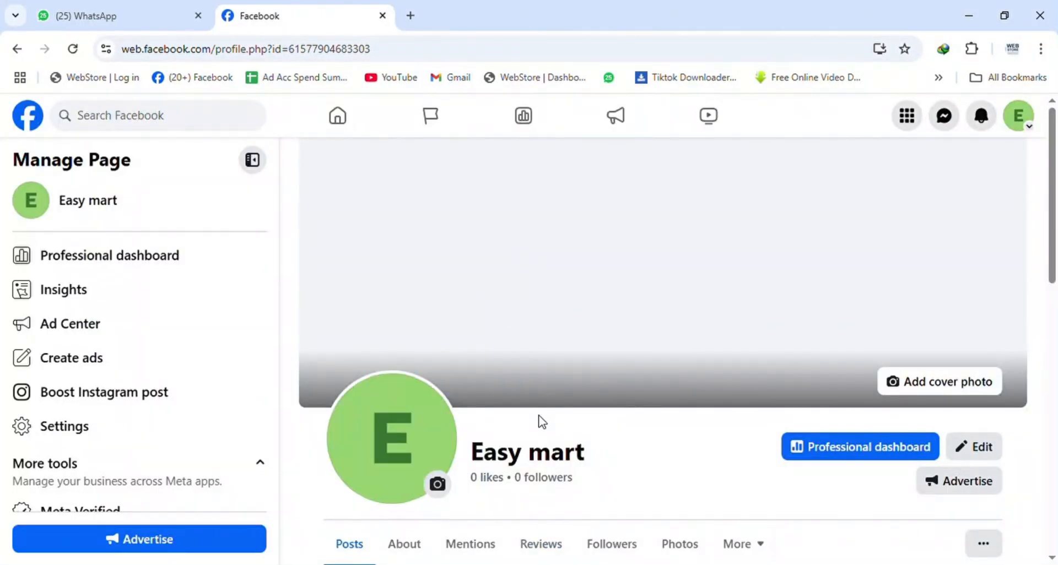
Step: Examine the new Easy mart page, including its header, recommended next steps, intro and posts areas
scroll(578, 283, down, 3)
scroll(581, 281, up, 3)
scroll(583, 282, down, 5)
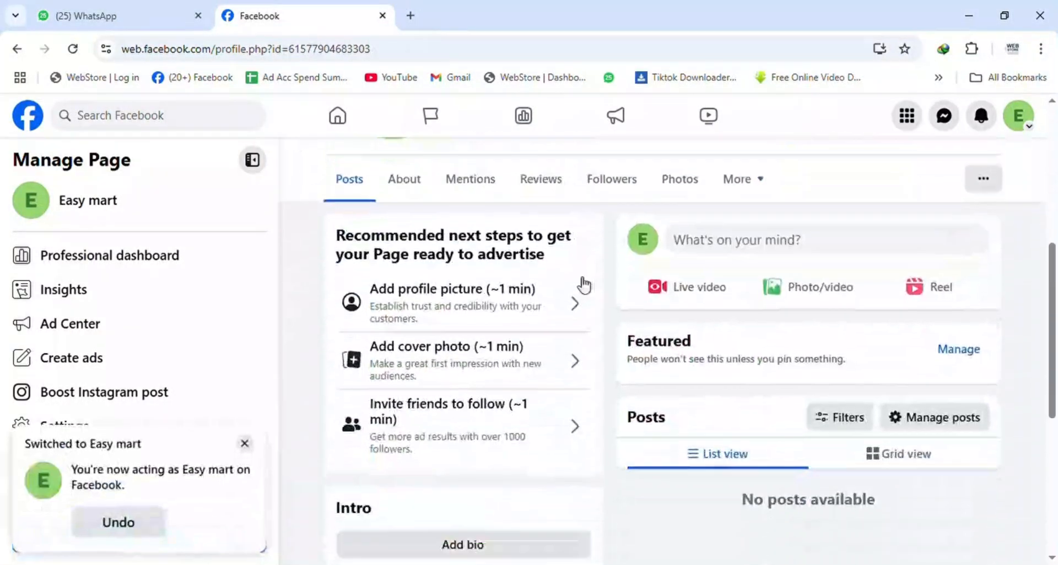
scroll(583, 373, up, 3)
scroll(580, 378, up, 3)
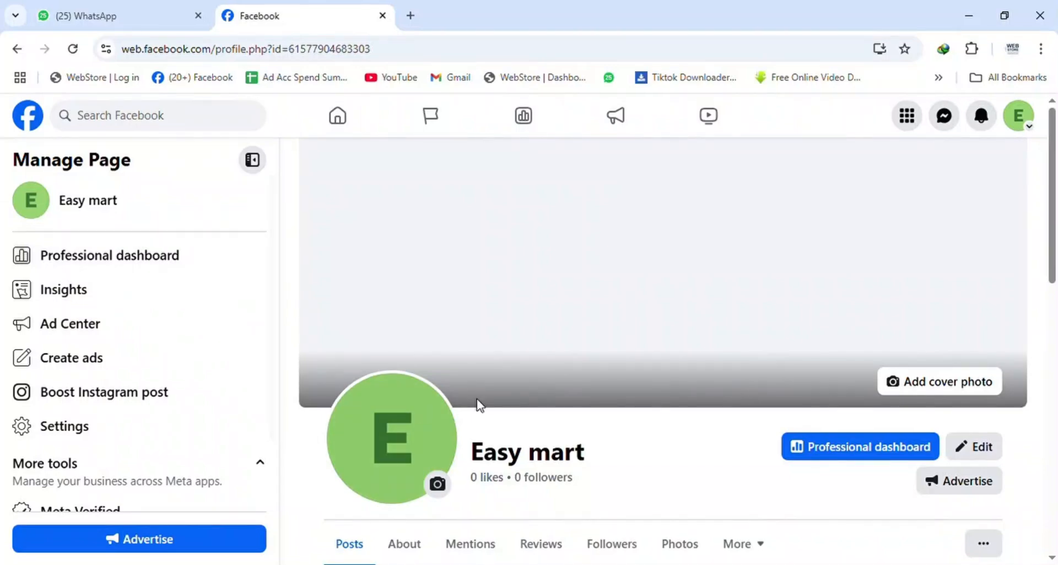
scroll(477, 405, down, 5)
scroll(484, 406, up, 5)
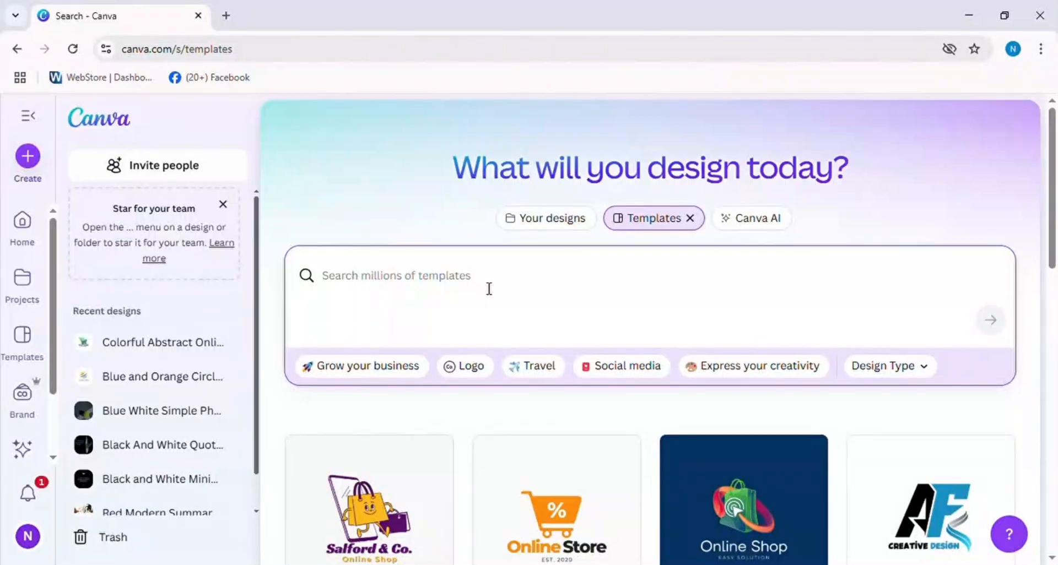
Step: Switch to Canva and search its templates for "facebook page logo"
text(faceboo)
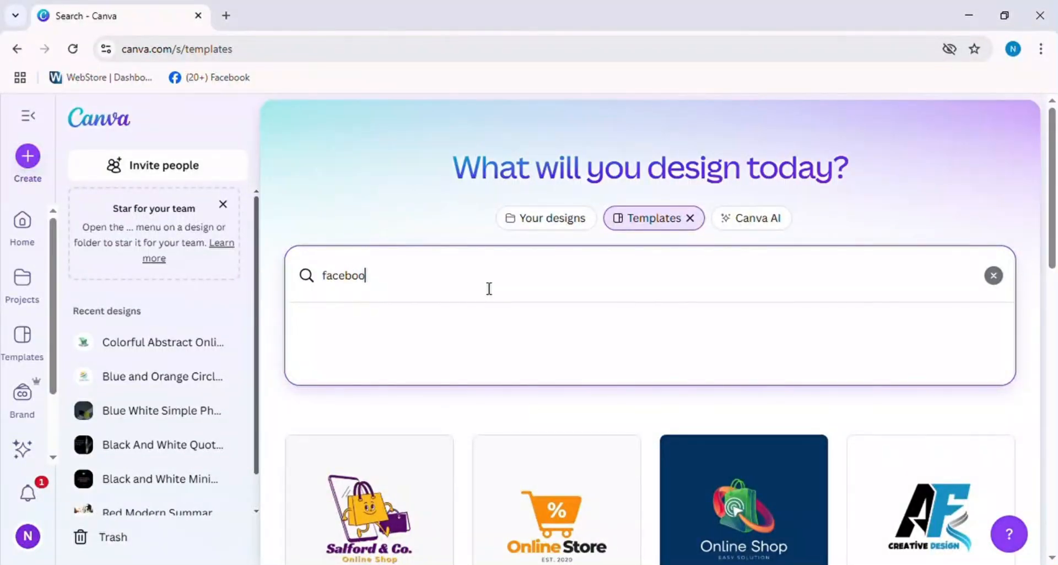
text(k page logo)
key(Return)
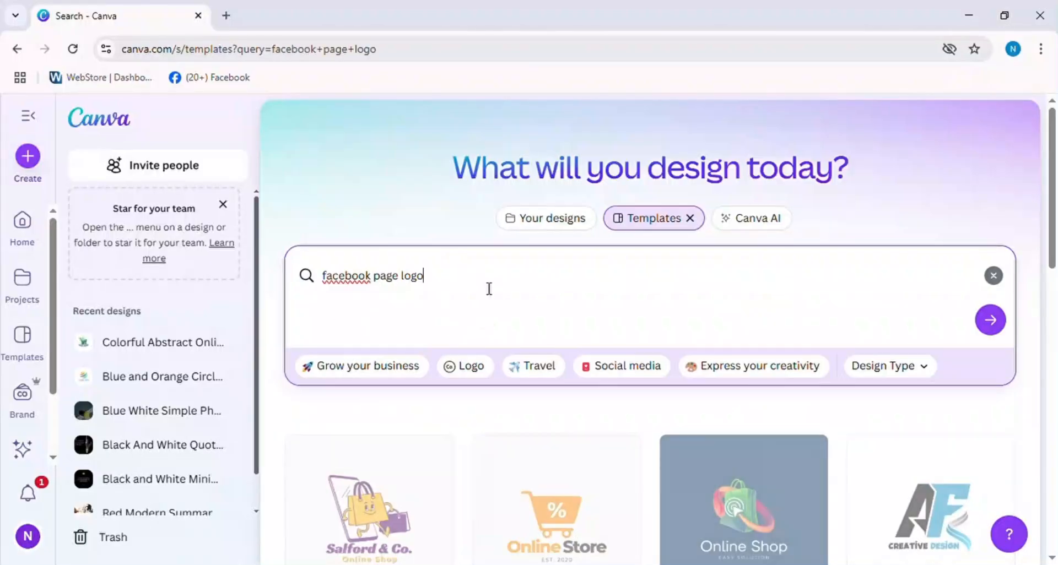
Step: Browse Canva's logo templates and examine the designs for one suitable as an online shop logo
scroll(536, 357, down, 5)
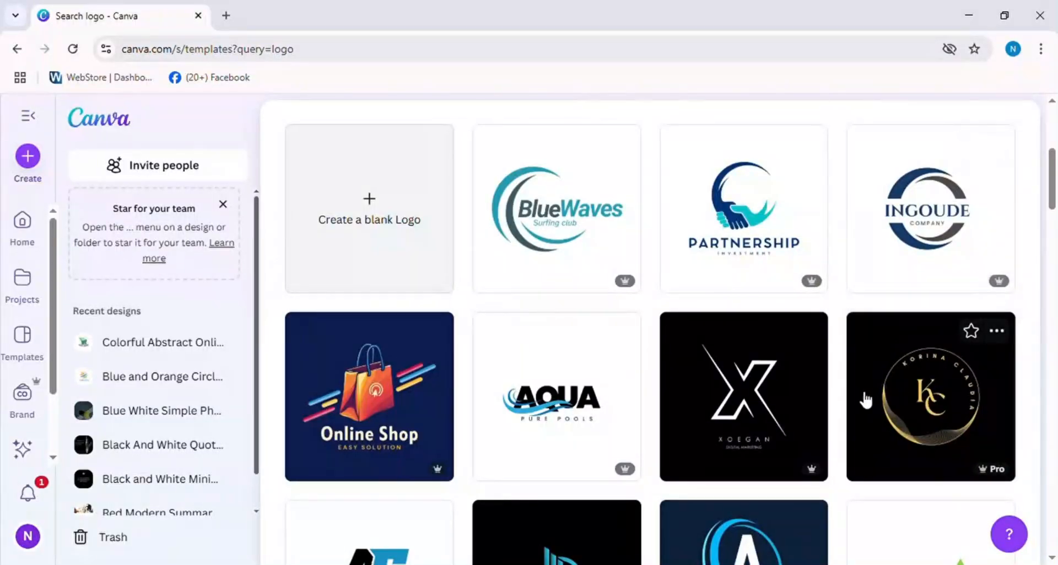
scroll(772, 407, down, 3)
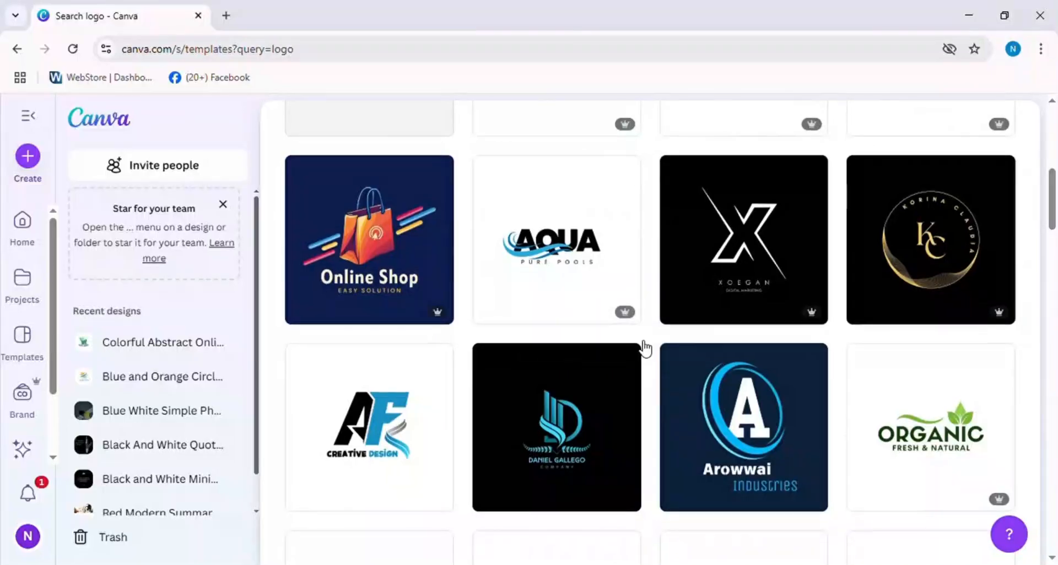
scroll(643, 350, down, 3)
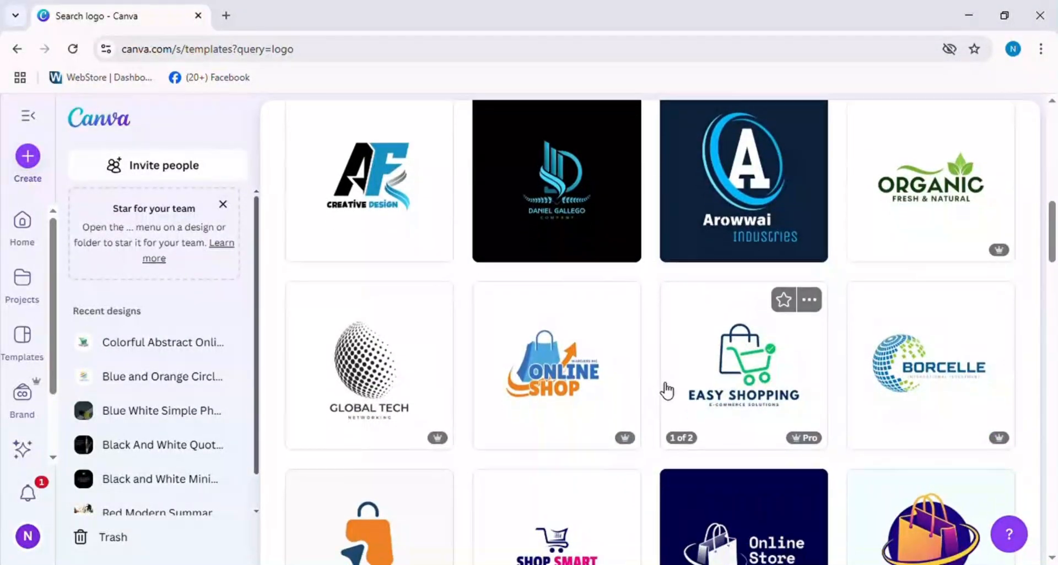
scroll(665, 390, down, 3)
scroll(666, 390, down, 5)
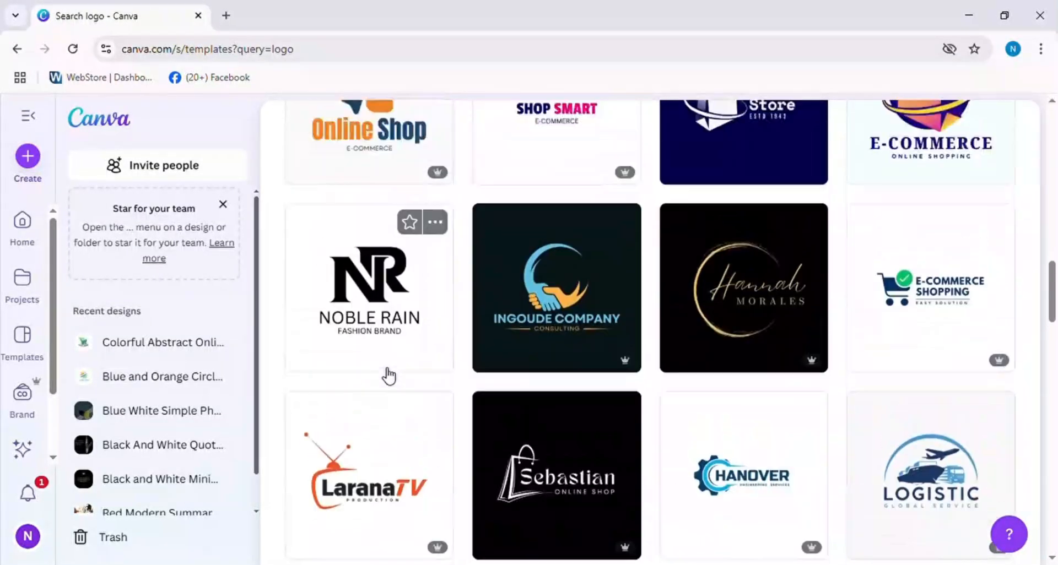
scroll(386, 374, up, 10)
scroll(387, 373, up, 1)
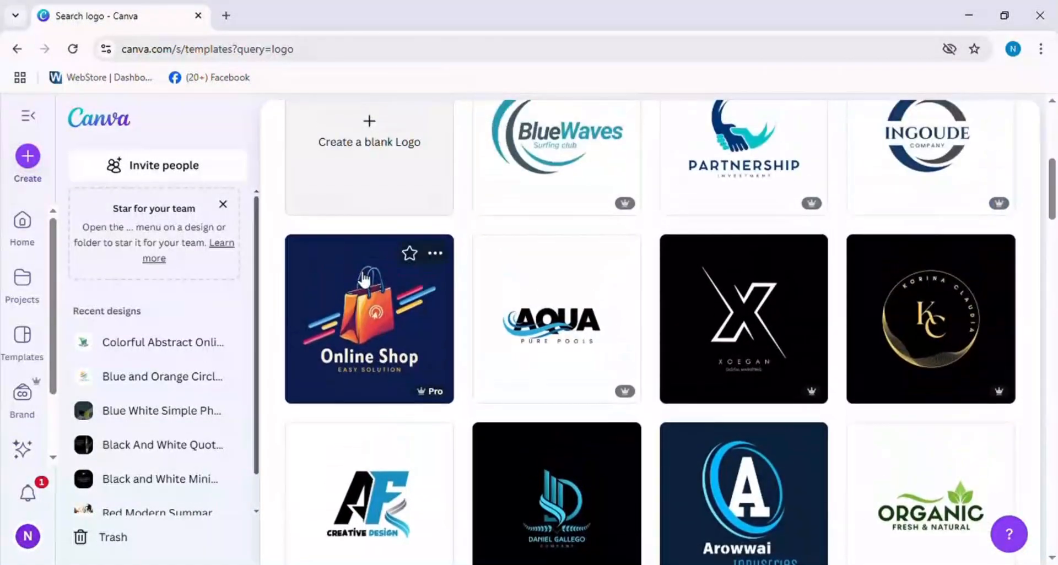
scroll(455, 379, up, 2)
scroll(455, 380, down, 3)
scroll(456, 380, down, 15)
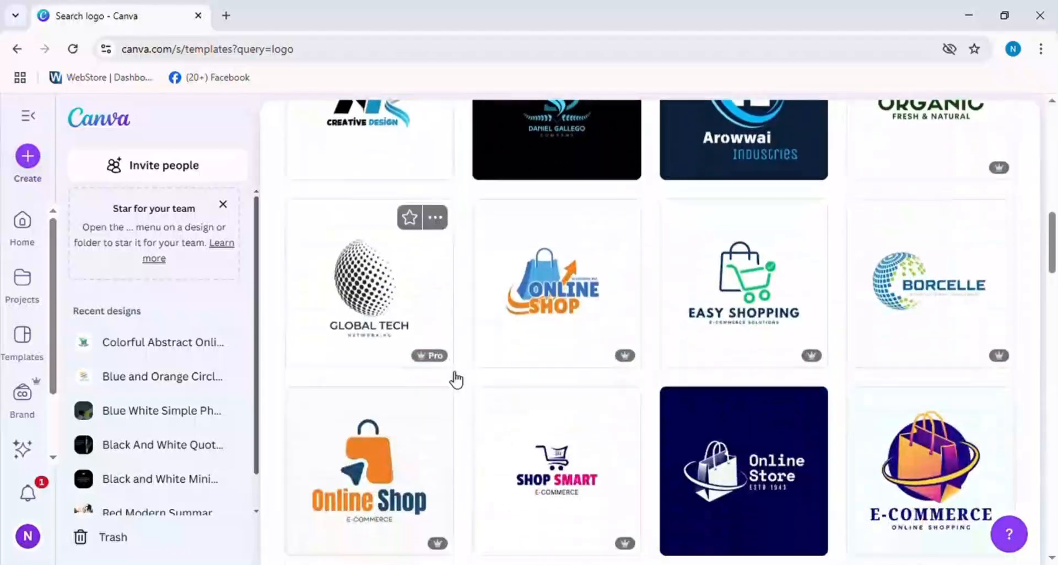
scroll(456, 380, down, 12)
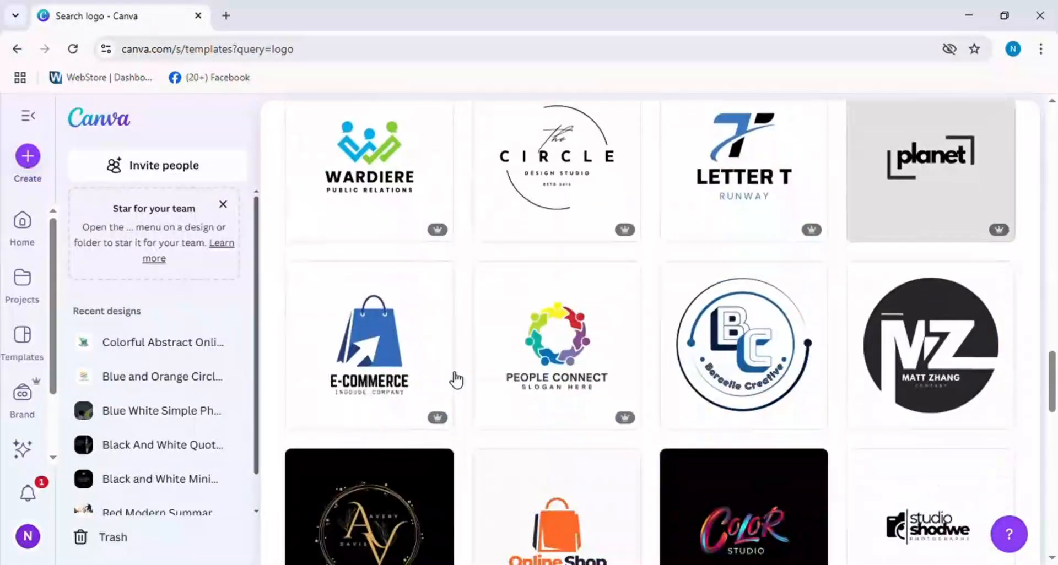
scroll(786, 302, down, 8)
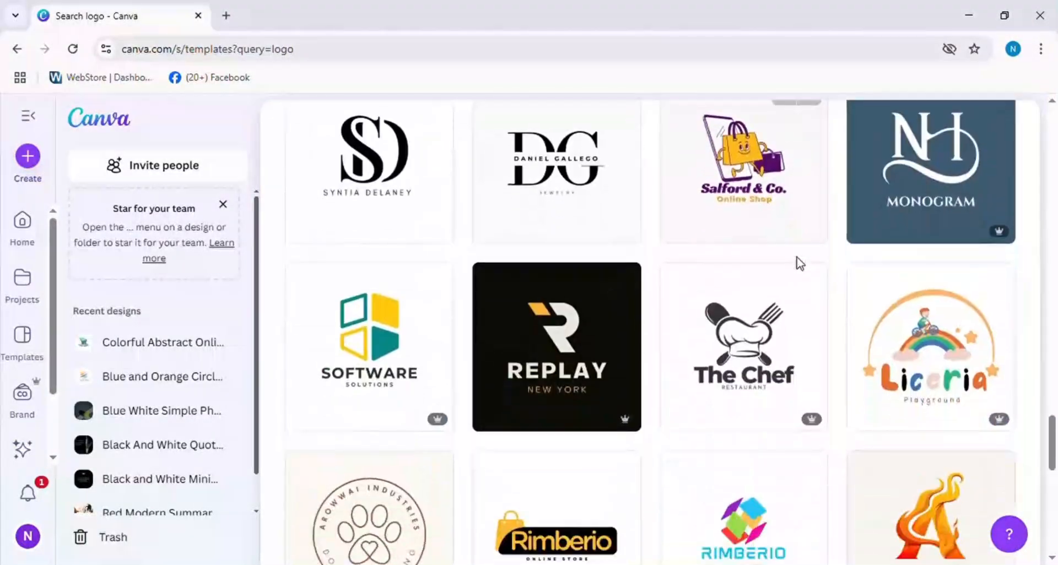
scroll(725, 374, up, 4)
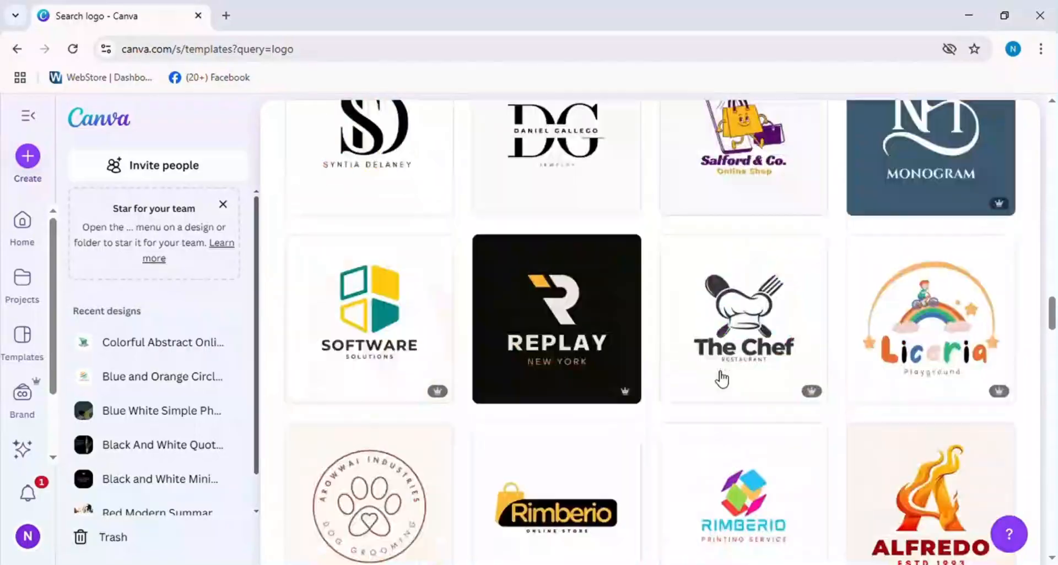
scroll(720, 379, down, 12)
scroll(711, 390, down, 18)
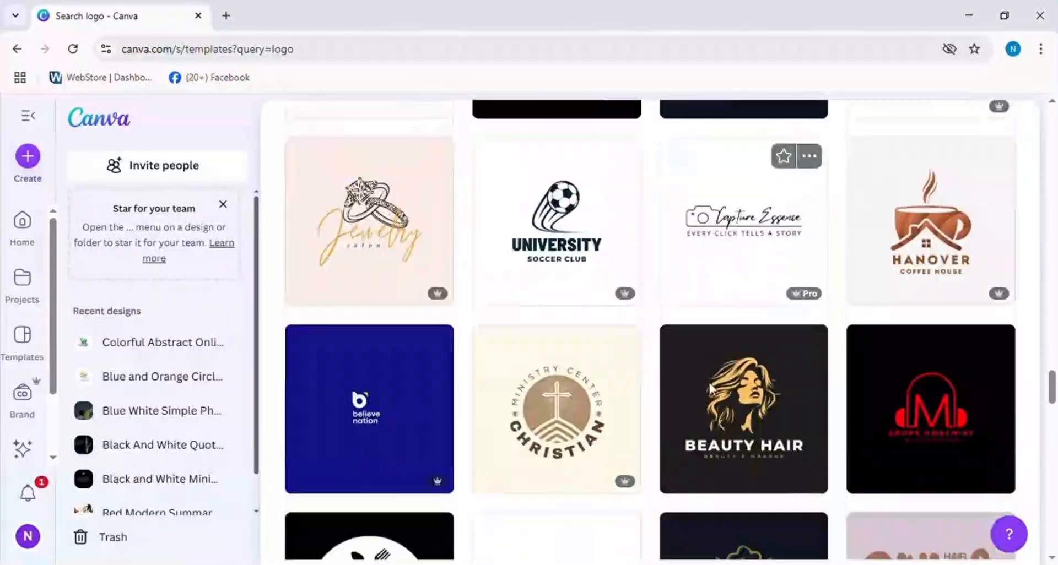
scroll(714, 390, down, 4)
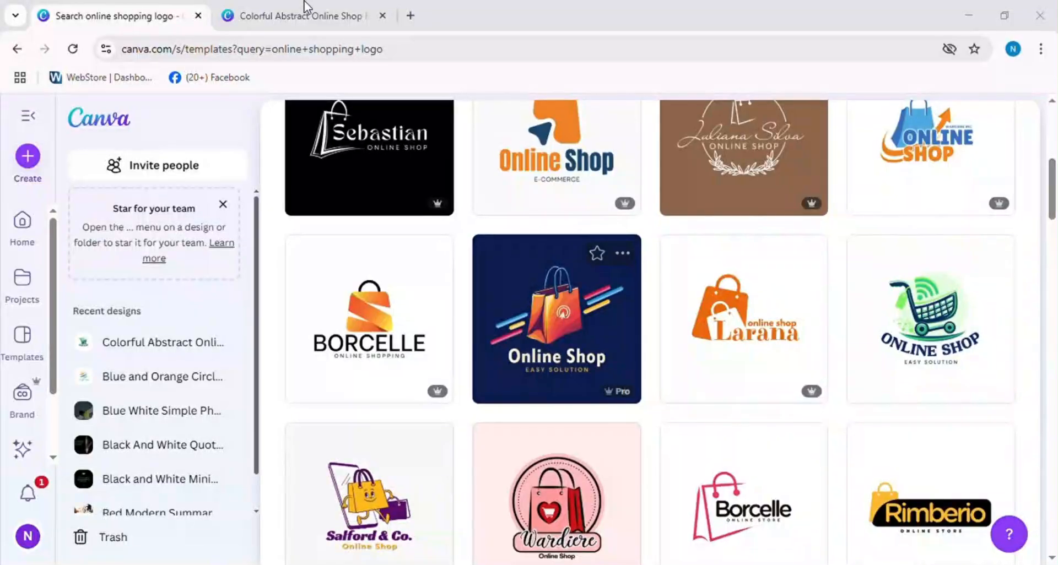
Step: Close the extra design tab and open the free "Colorful Abstract Online Shop Free Logo" template for customizing
click(305, 15)
key(ctrl+w)
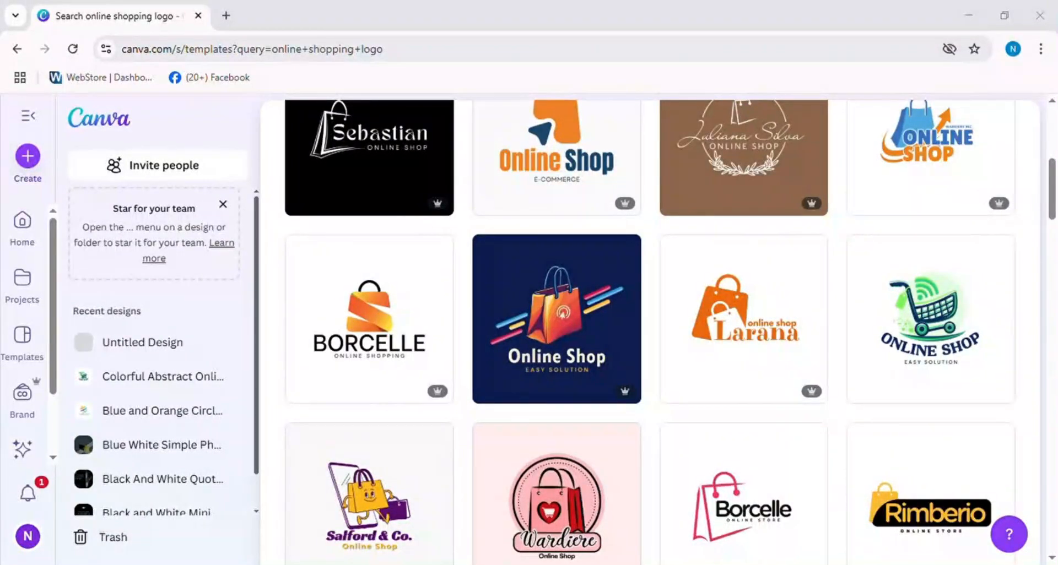
click(949, 276)
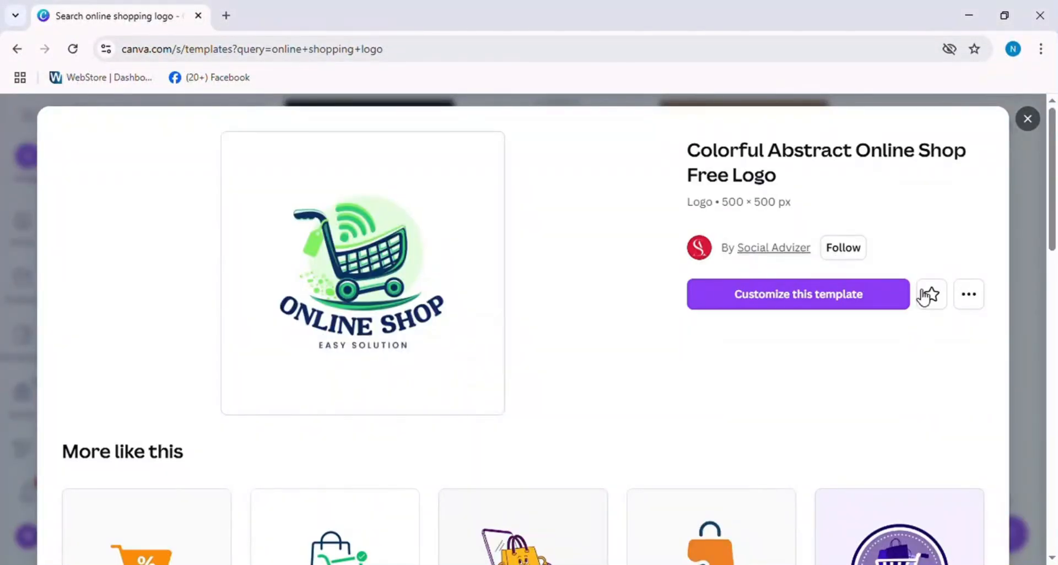
click(805, 312)
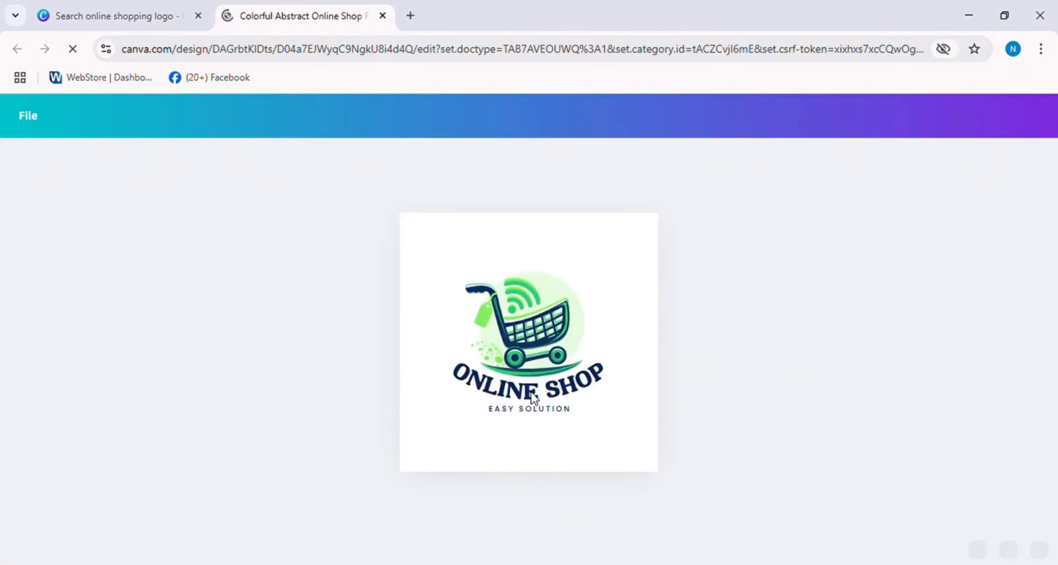
Step: Replace the logo's ONLINE SHOP text with EASY MART and delete the EASY SOLUTION tagline beneath it
click(533, 398)
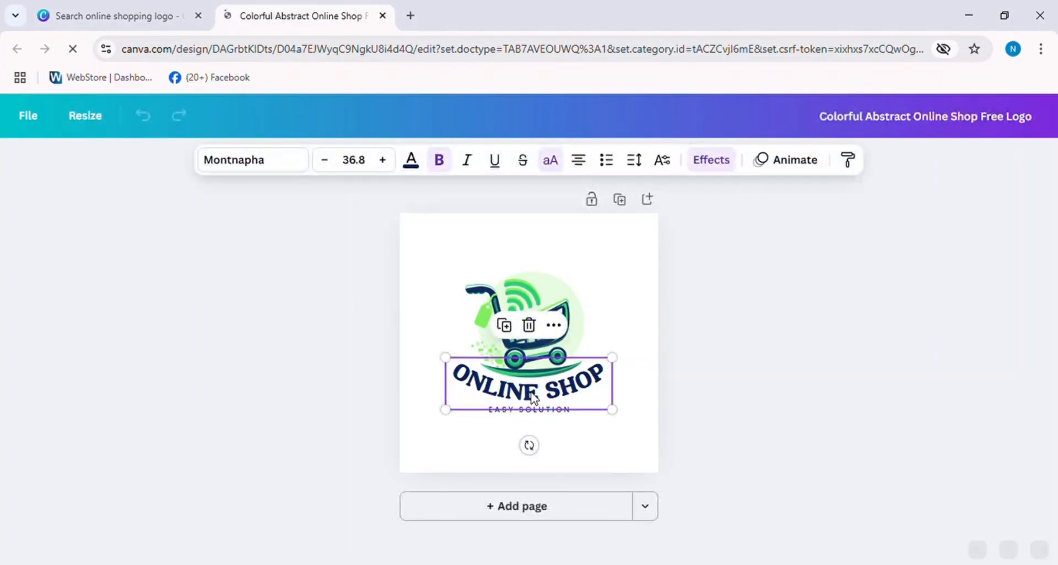
click(538, 399)
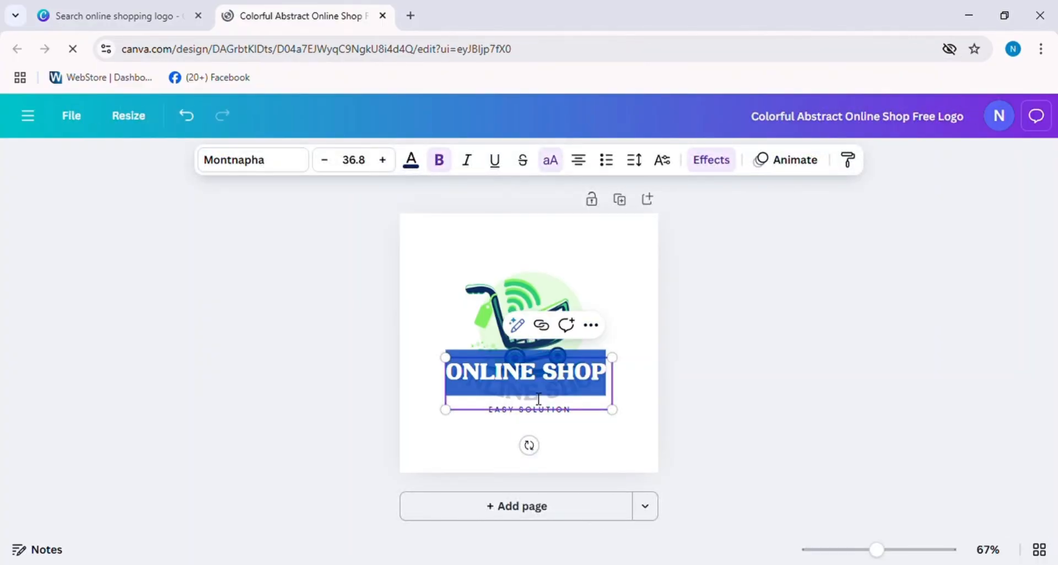
text(EASY M)
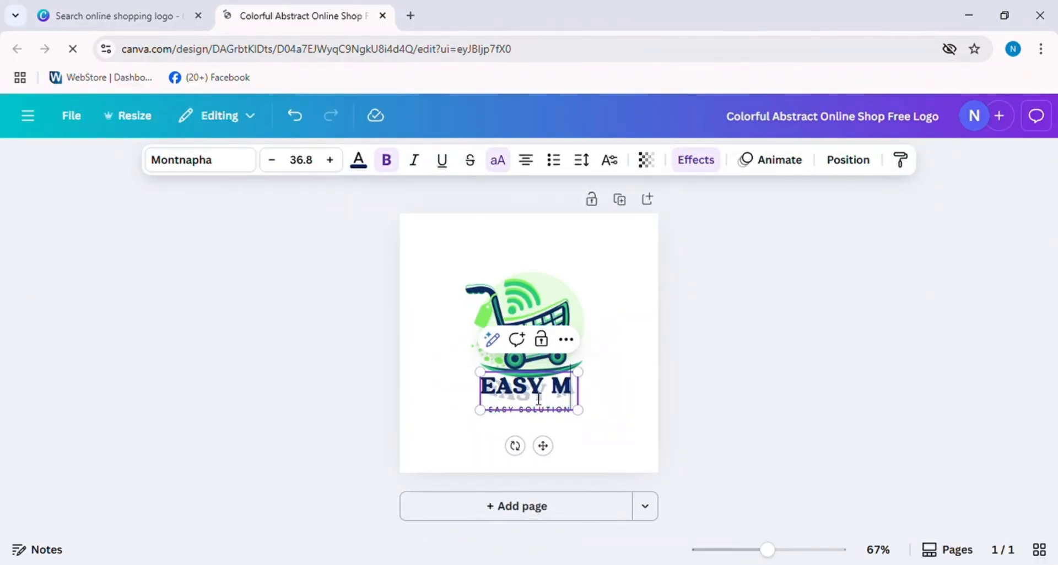
text(ART)
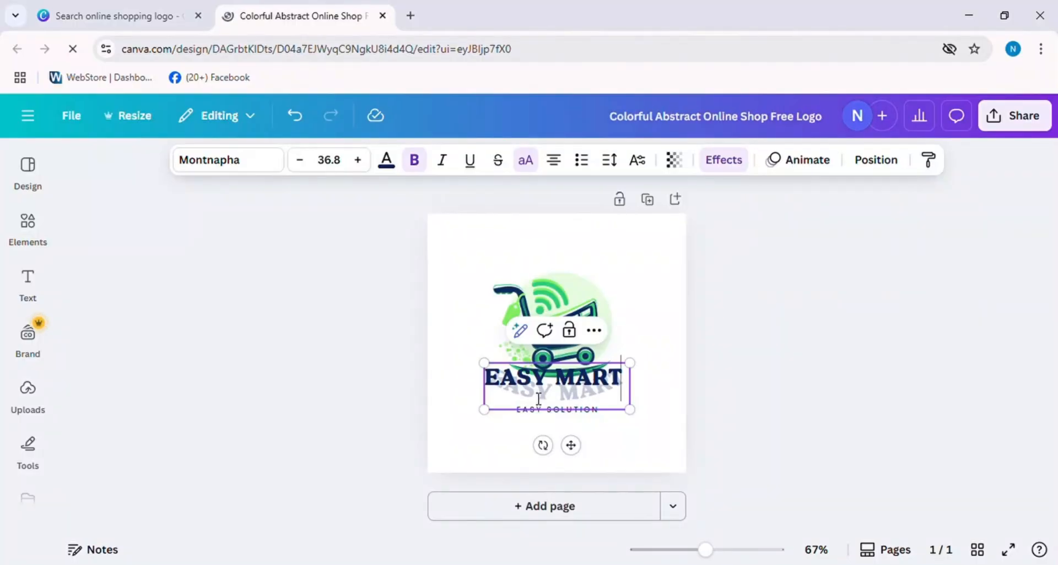
click(653, 331)
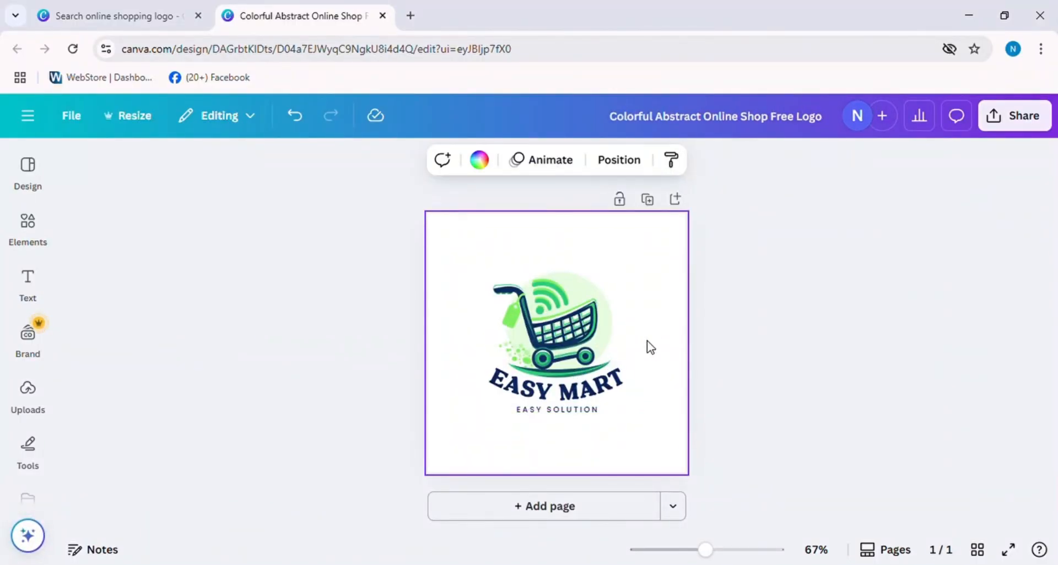
click(576, 417)
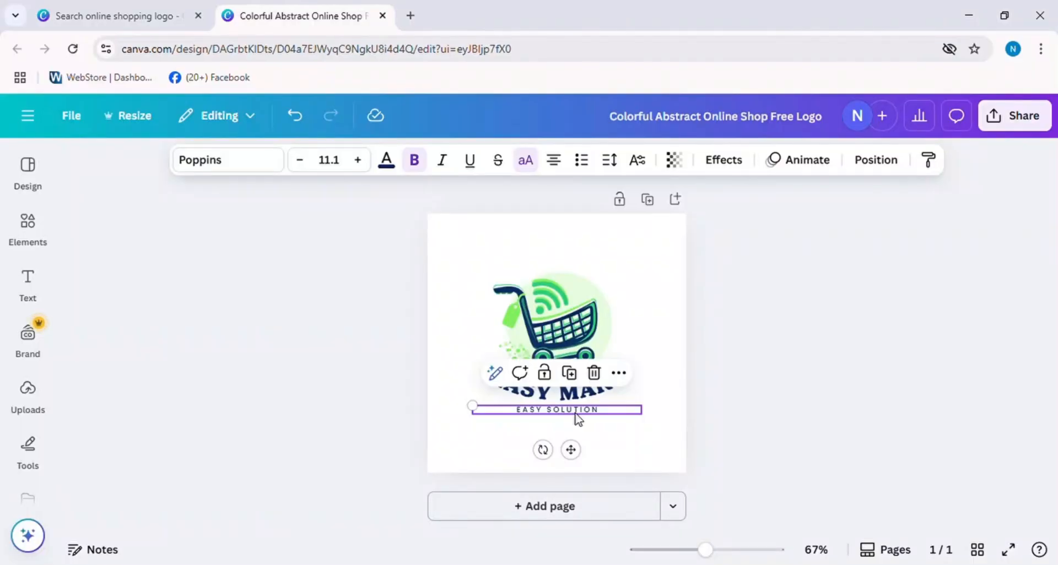
key(Delete)
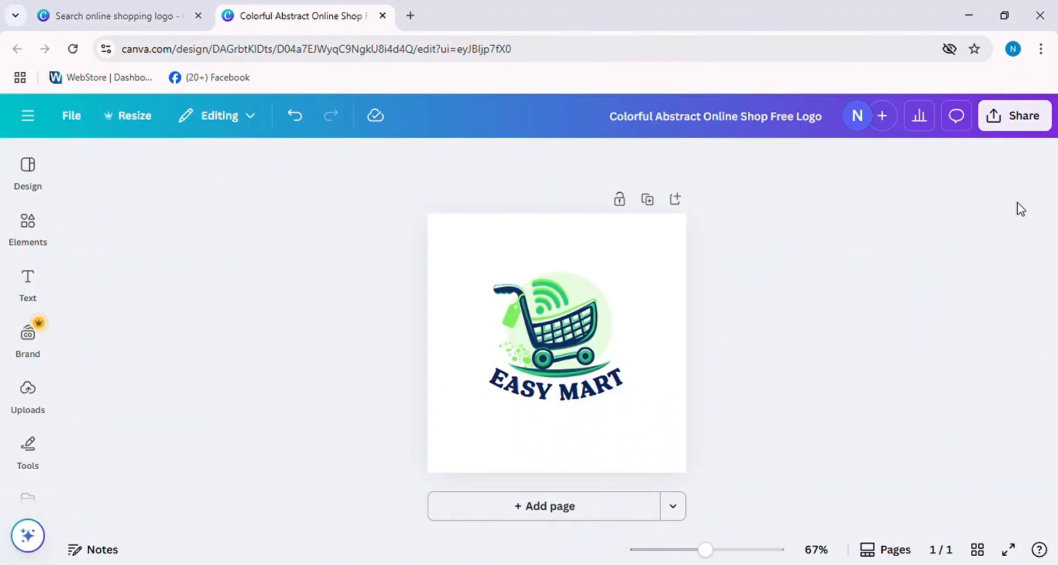
Step: Download the finished logo design as a PNG at 500 × 500 px
click(1020, 127)
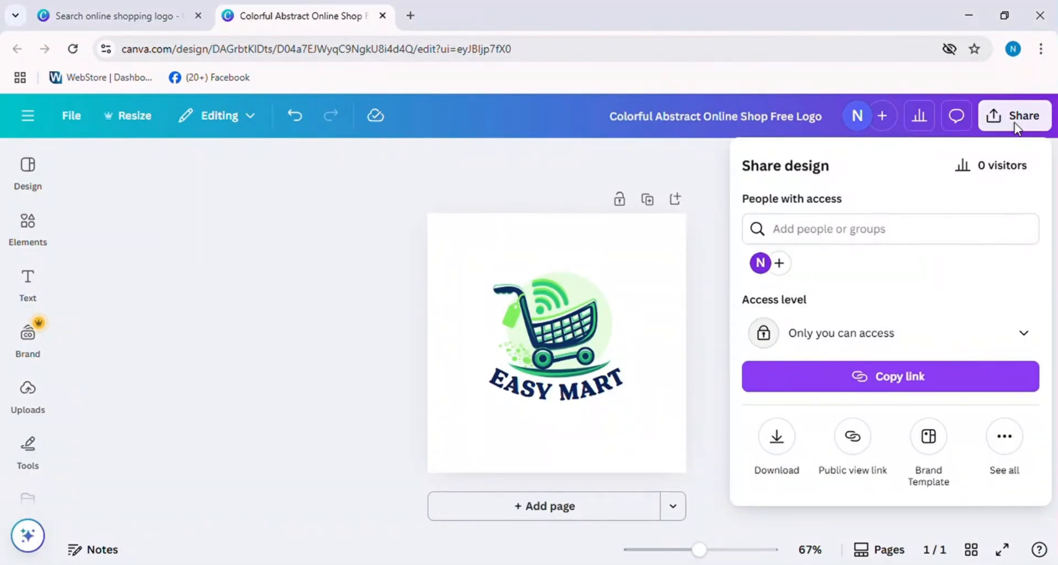
click(777, 438)
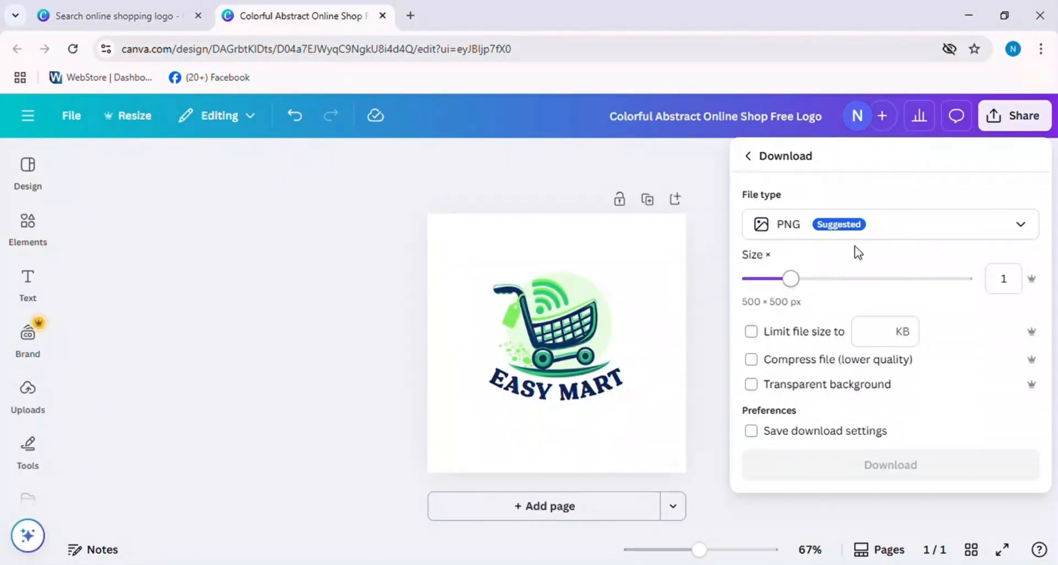
click(843, 466)
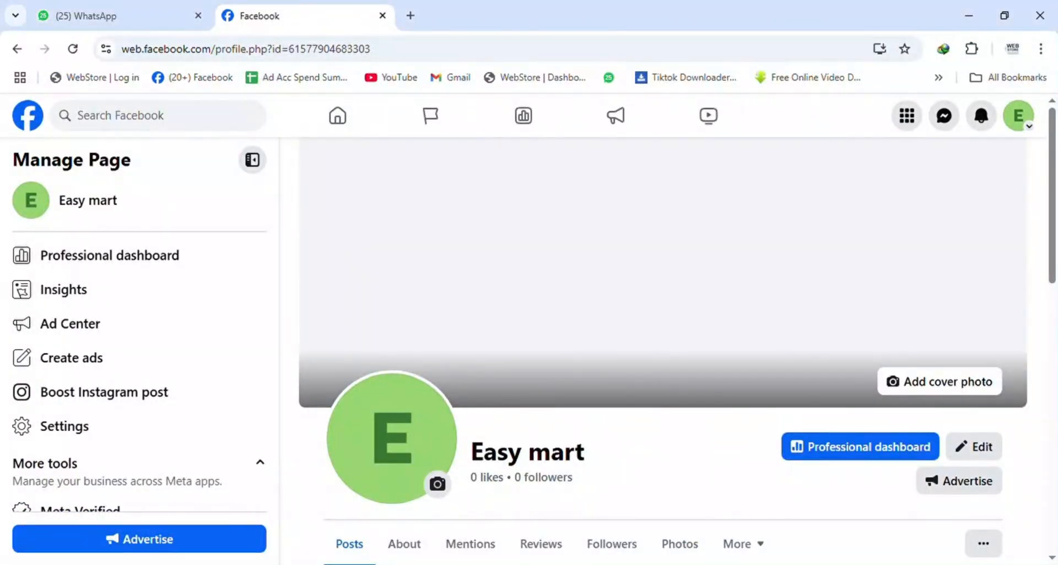
Step: Switch to the Easy mart page on Facebook and upload the EASY MART logo as its profile picture, keeping the default crop
scroll(542, 404, down, 1)
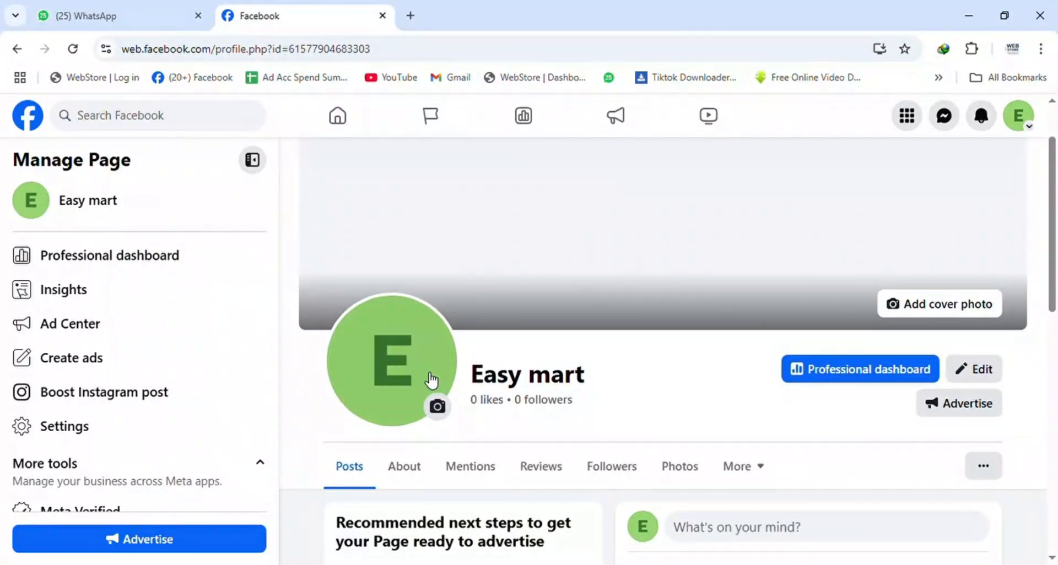
click(440, 414)
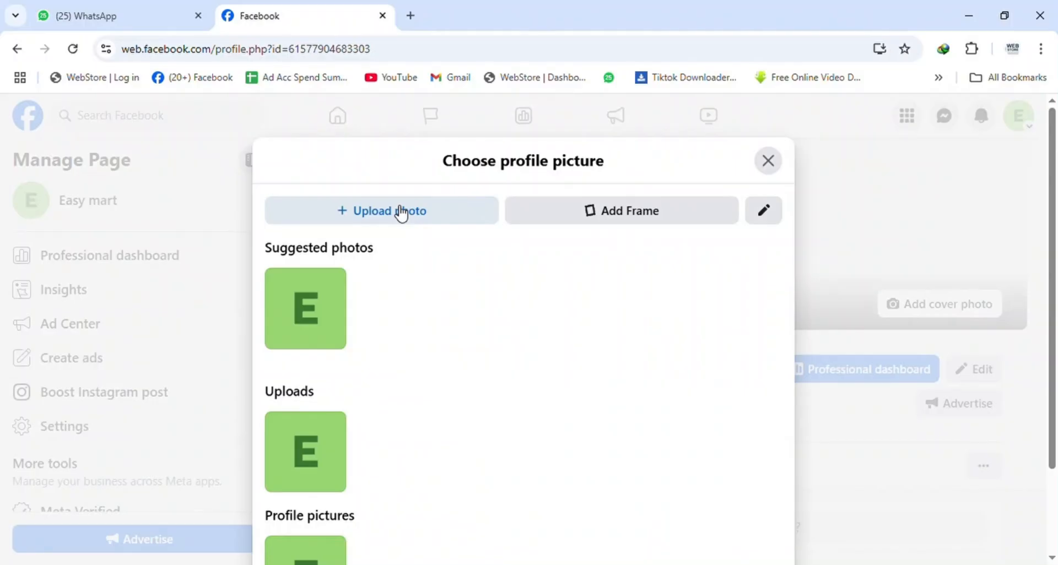
click(394, 211)
double_click(229, 140)
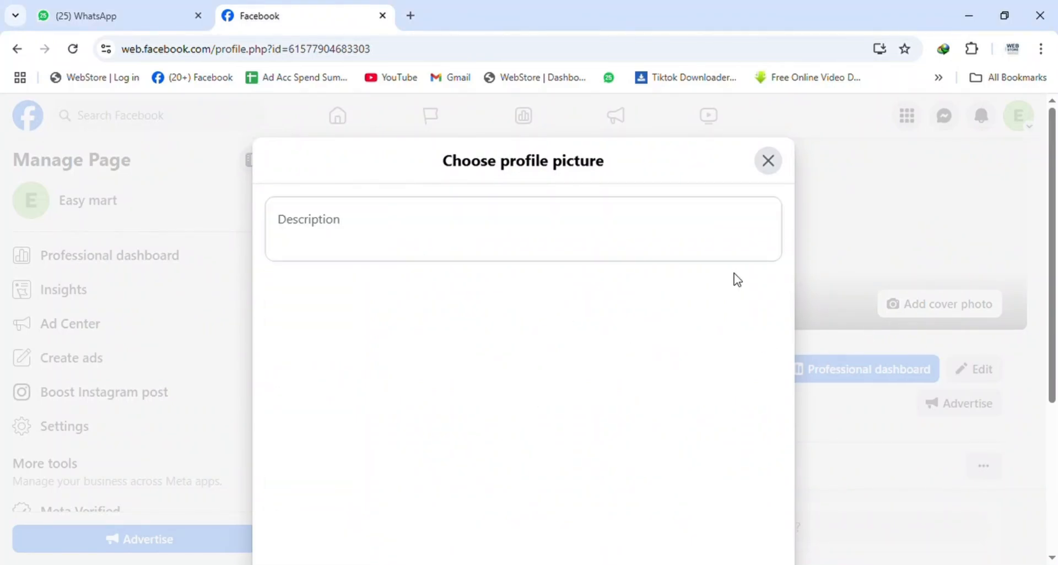
scroll(737, 283, down, 4)
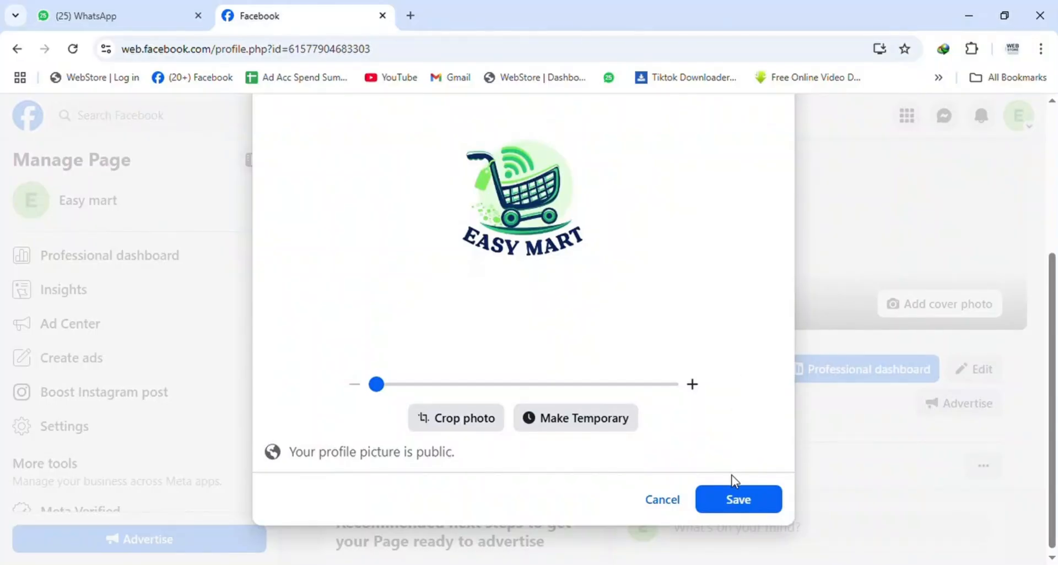
scroll(701, 388, up, 1)
scroll(715, 488, down, 1)
click(725, 504)
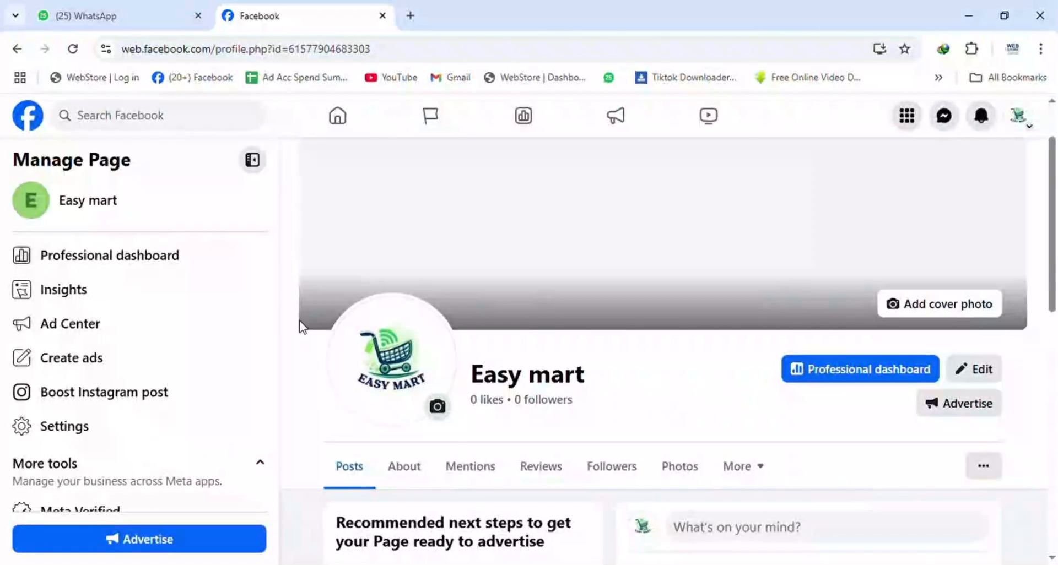
Step: Reload the Easy mart page and check the profile picture in its header and posts
click(72, 48)
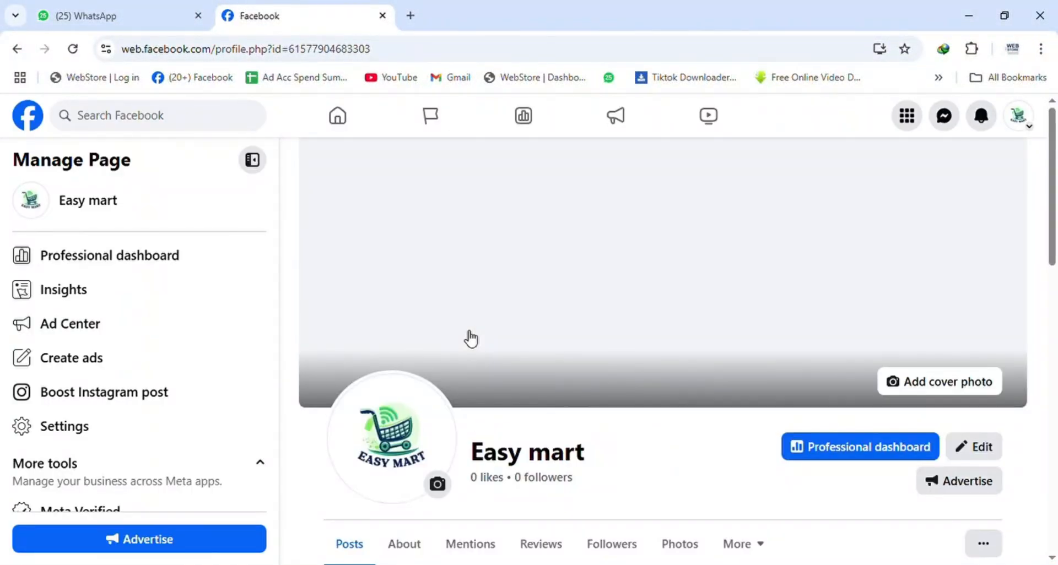
scroll(470, 338, down, 4)
scroll(465, 336, up, 4)
scroll(676, 425, down, 6)
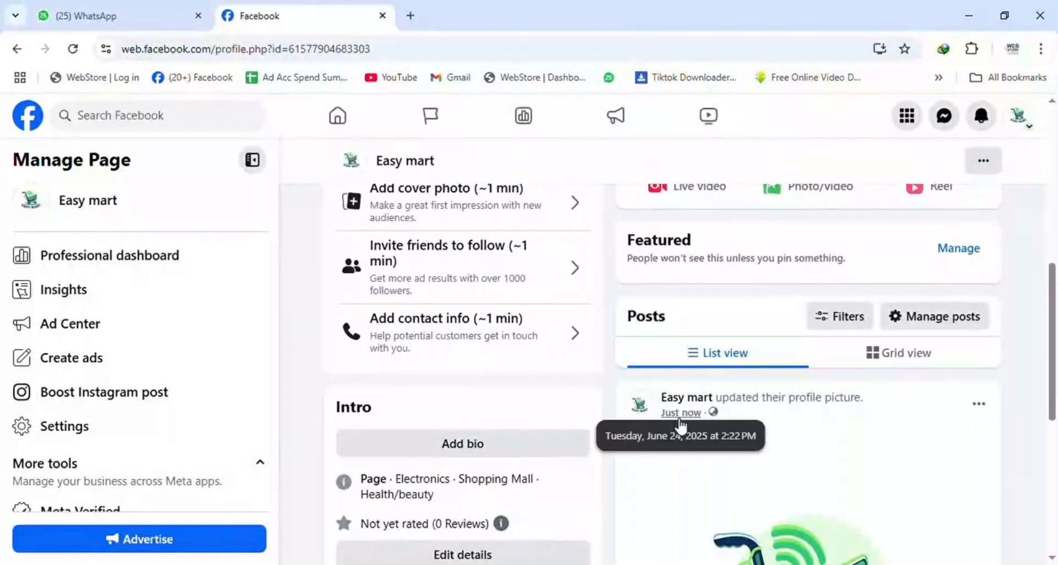
scroll(682, 428, up, 7)
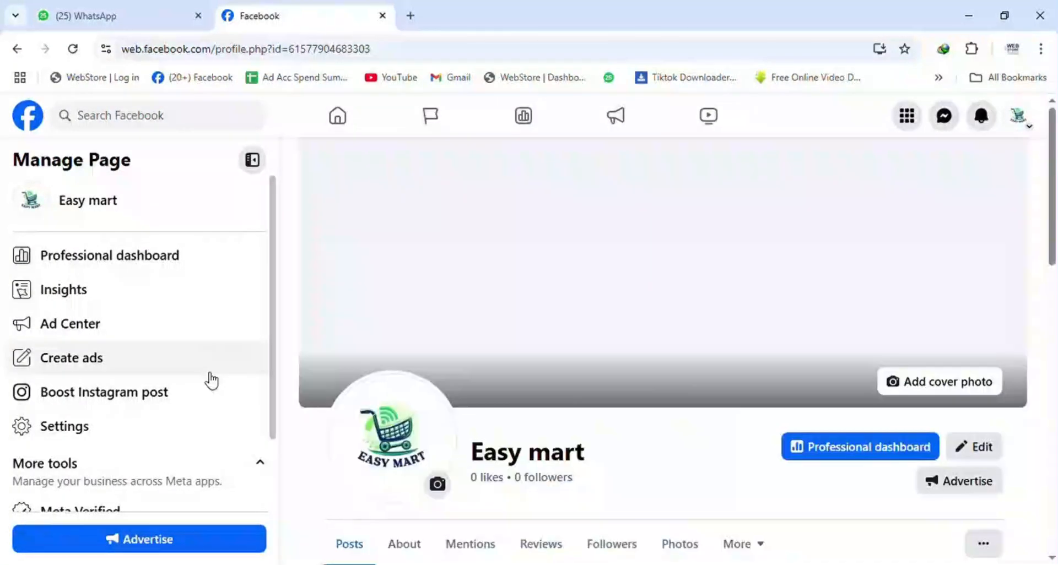
Step: Look through the Page's Professional dashboard and open its Page access settings
click(202, 262)
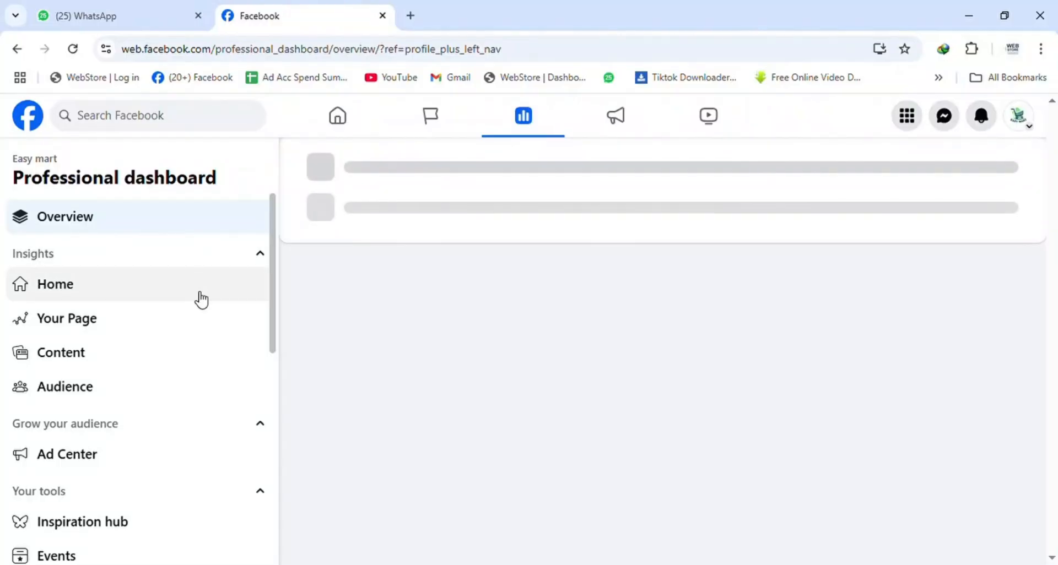
scroll(199, 298, down, 5)
scroll(151, 302, up, 5)
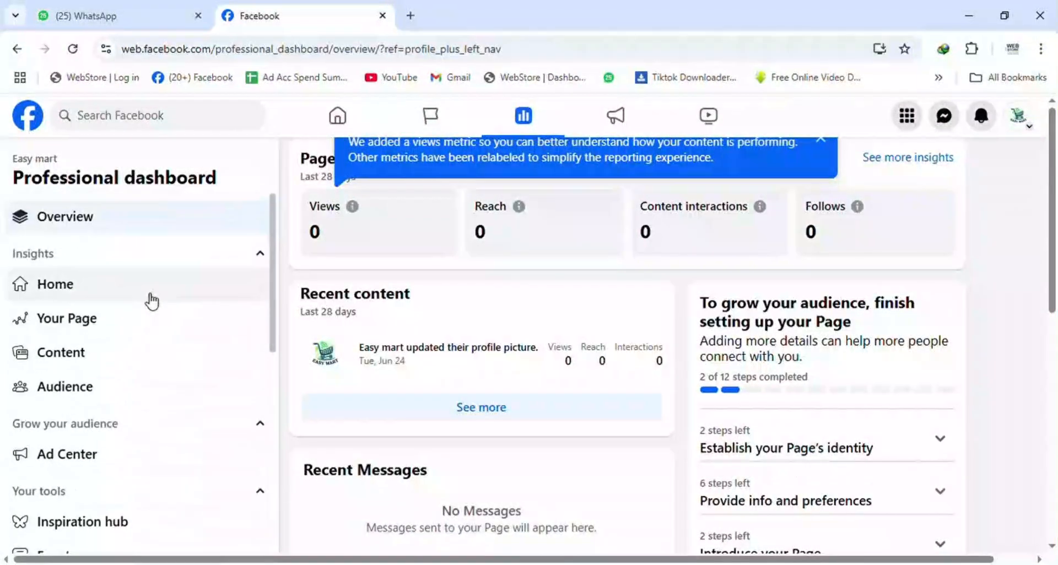
scroll(162, 292, down, 1)
scroll(161, 319, down, 3)
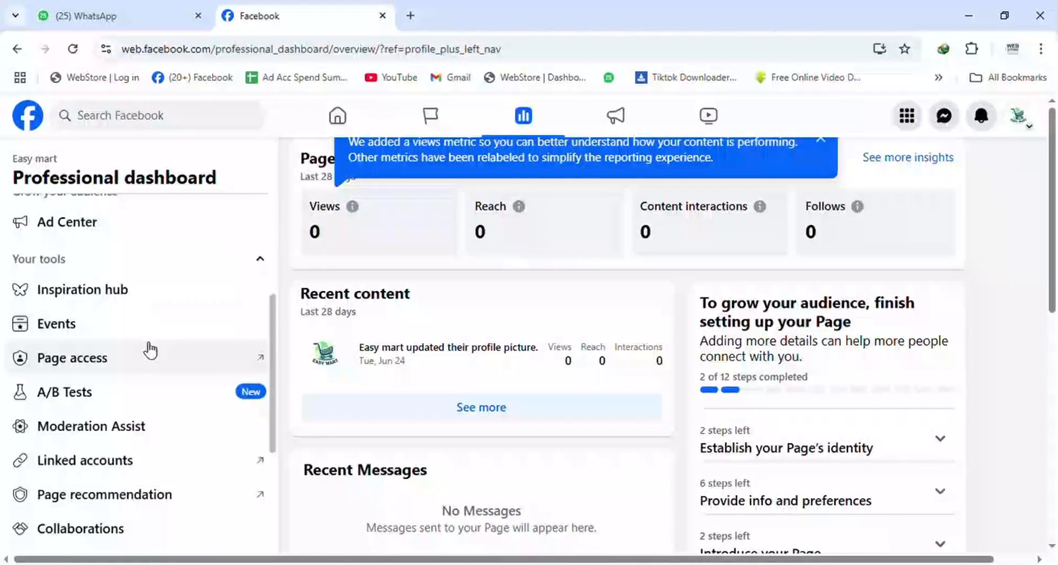
click(114, 361)
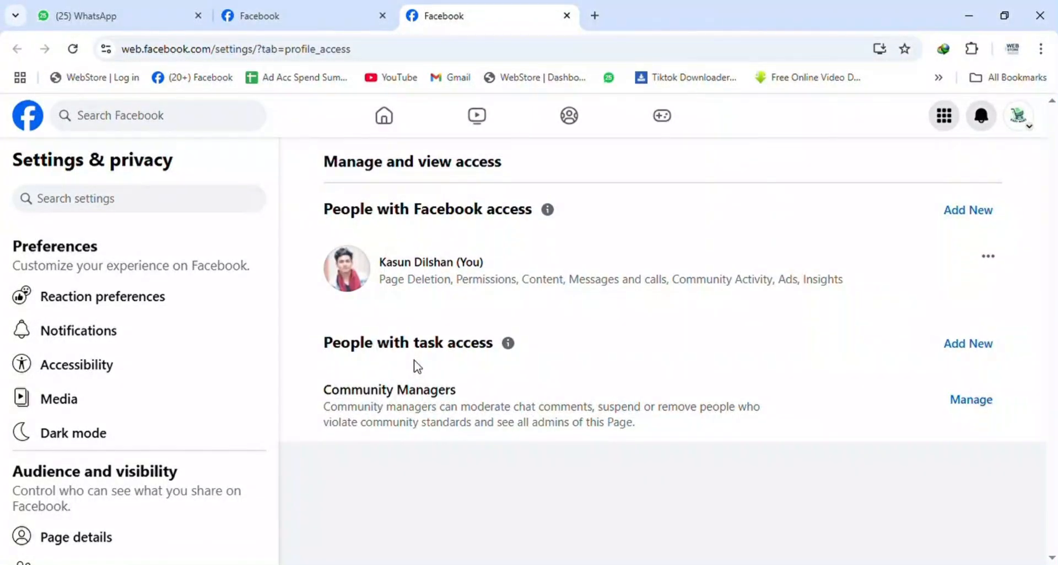
Step: Try adding a person with Facebook access to the Page, switching full control on and off, and close without granting access
click(958, 213)
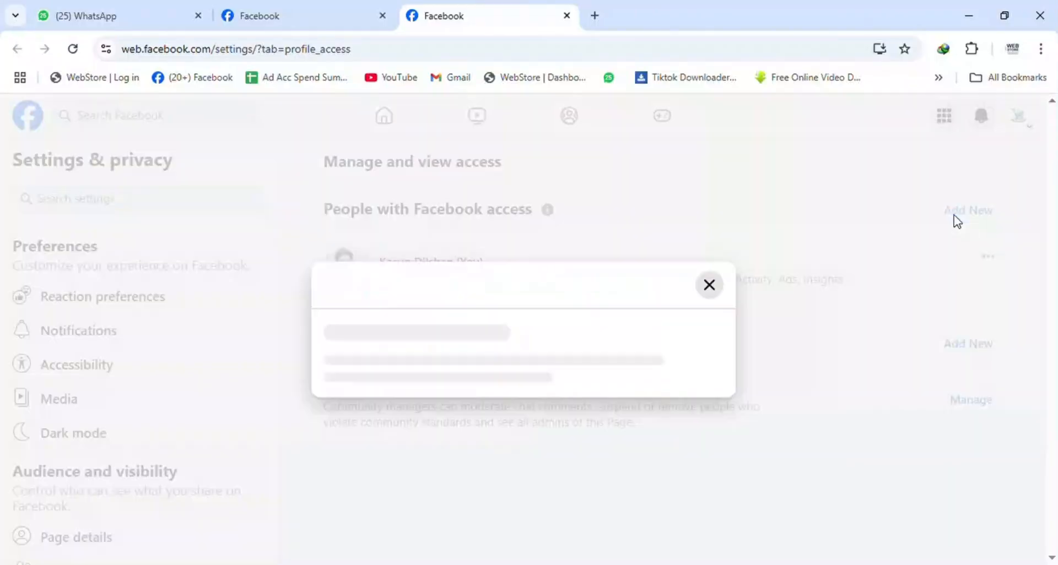
click(676, 485)
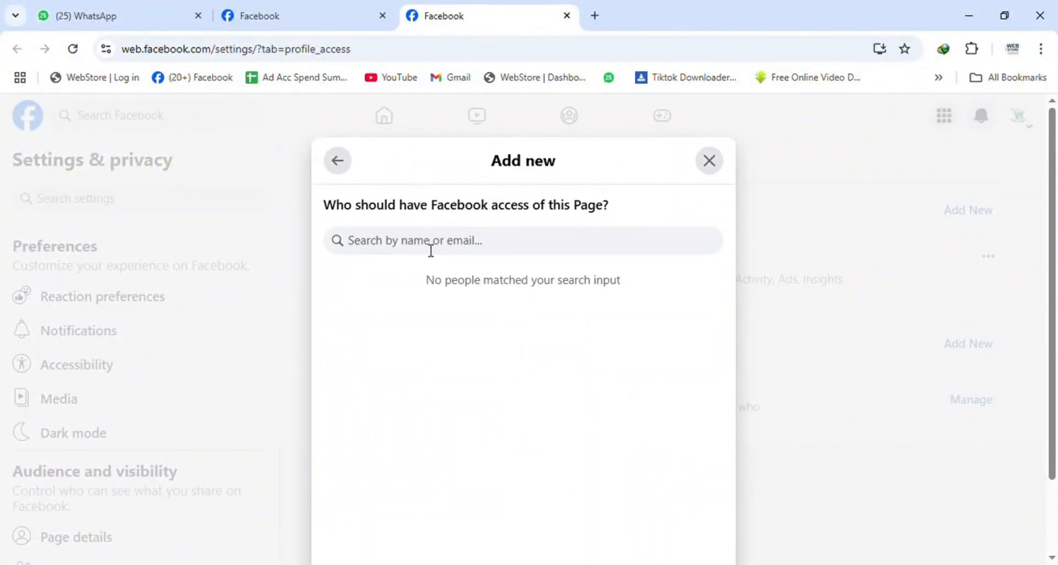
text(vipul)
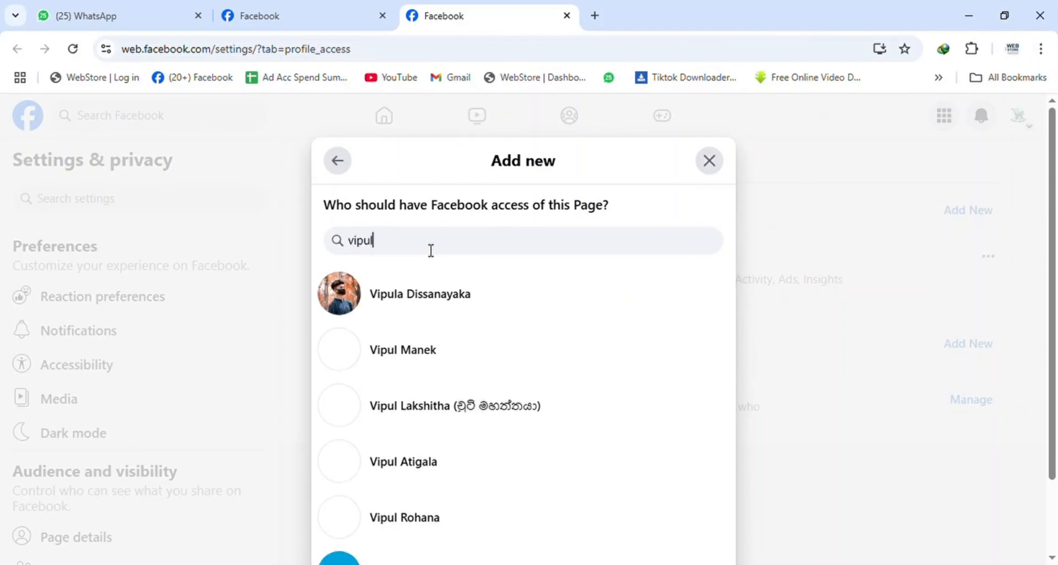
click(436, 305)
scroll(488, 358, down, 2)
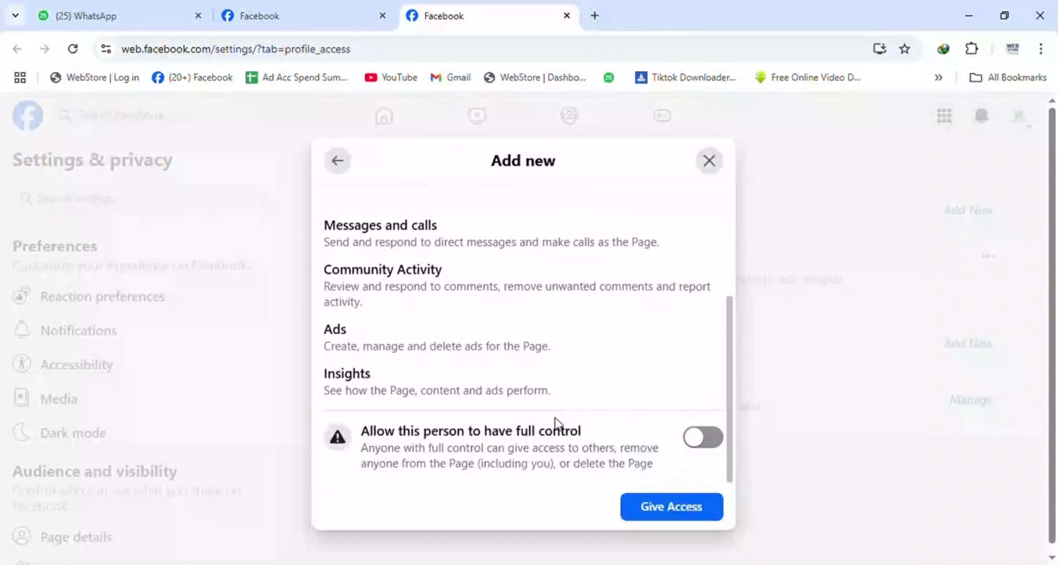
click(711, 446)
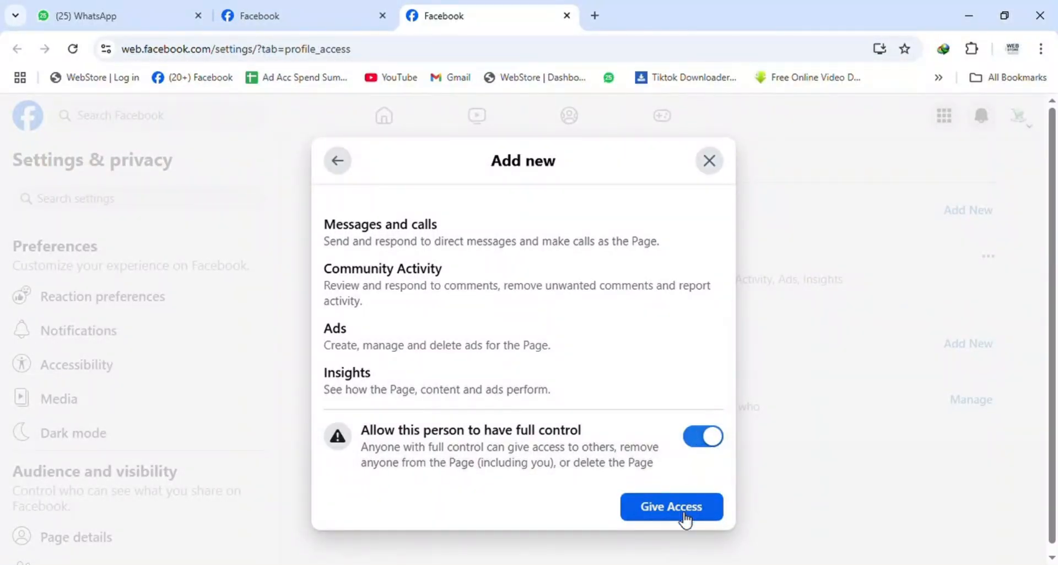
click(715, 444)
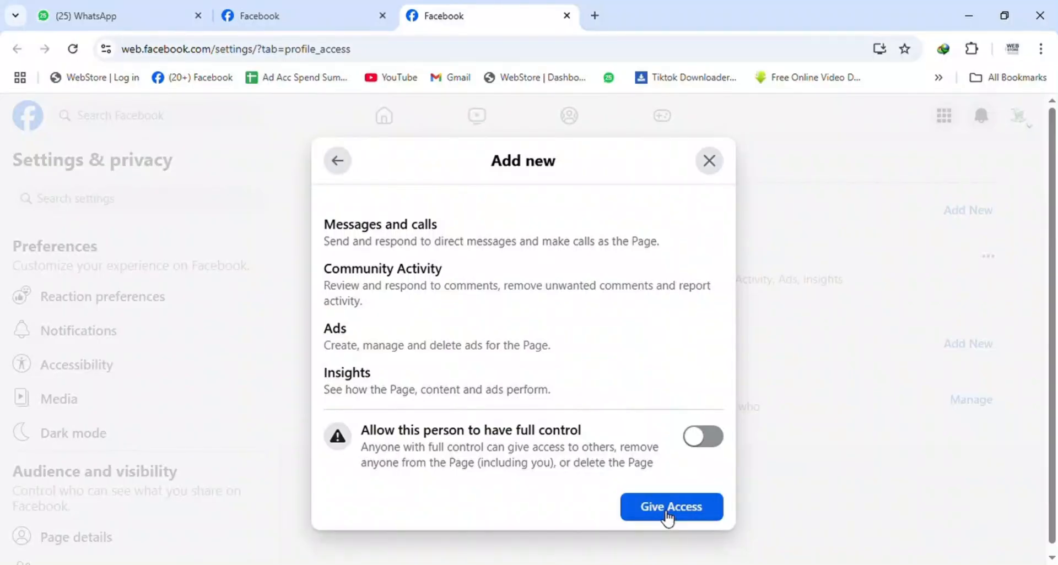
click(714, 168)
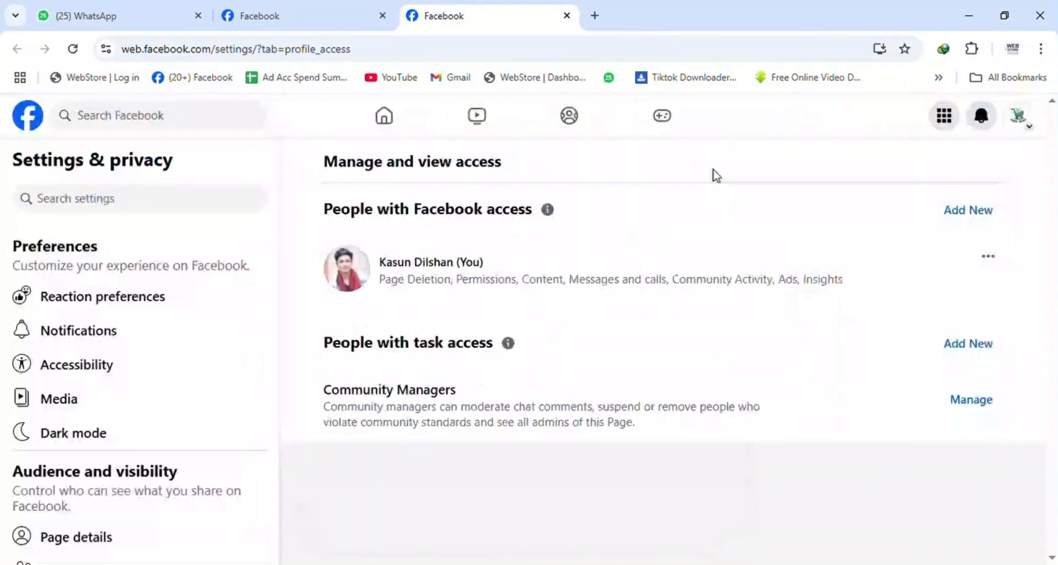
Step: Close the Page access settings and return from the Professional dashboard to the Easy mart page
click(265, 16)
click(567, 15)
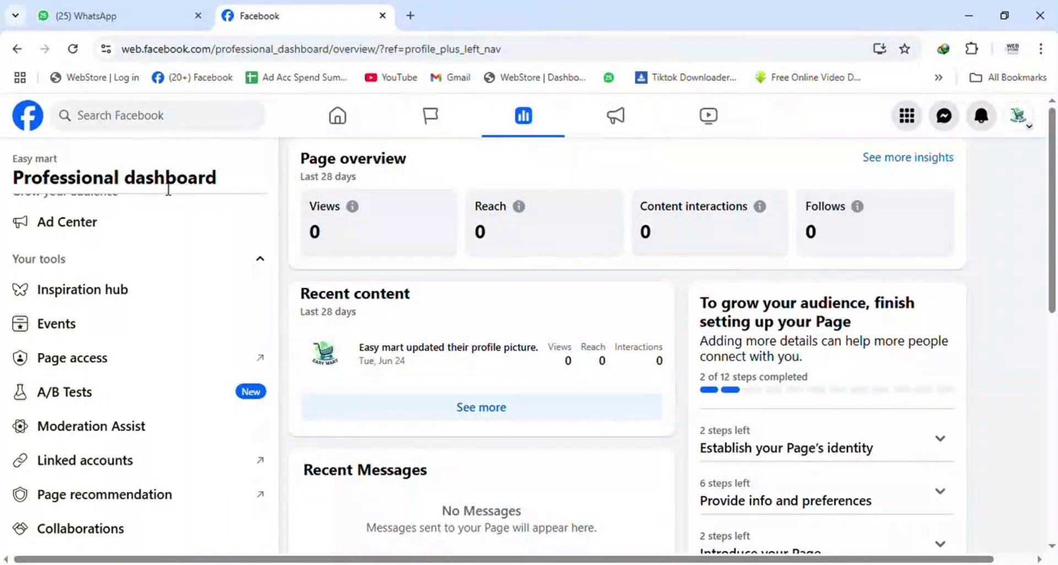
click(338, 116)
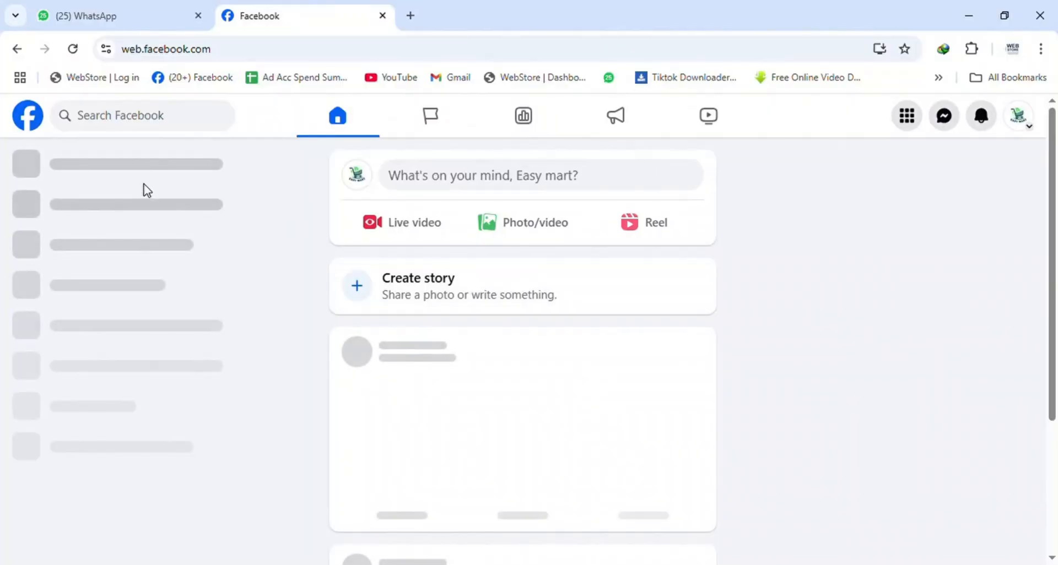
click(109, 176)
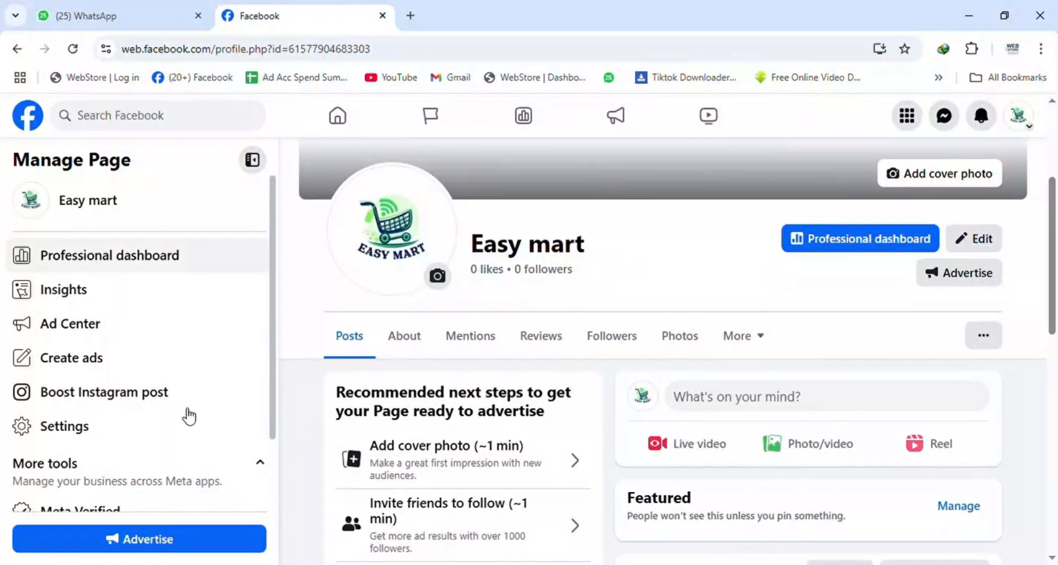
Step: Open the Linked accounts settings of the Easy mart Page from its Professional dashboard
scroll(185, 441, down, 2)
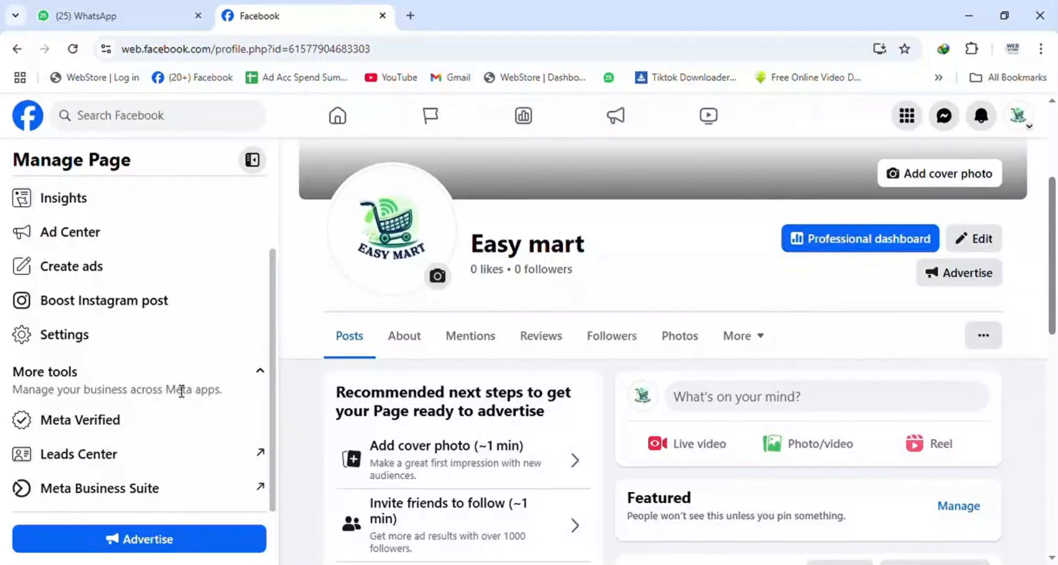
scroll(181, 391, up, 2)
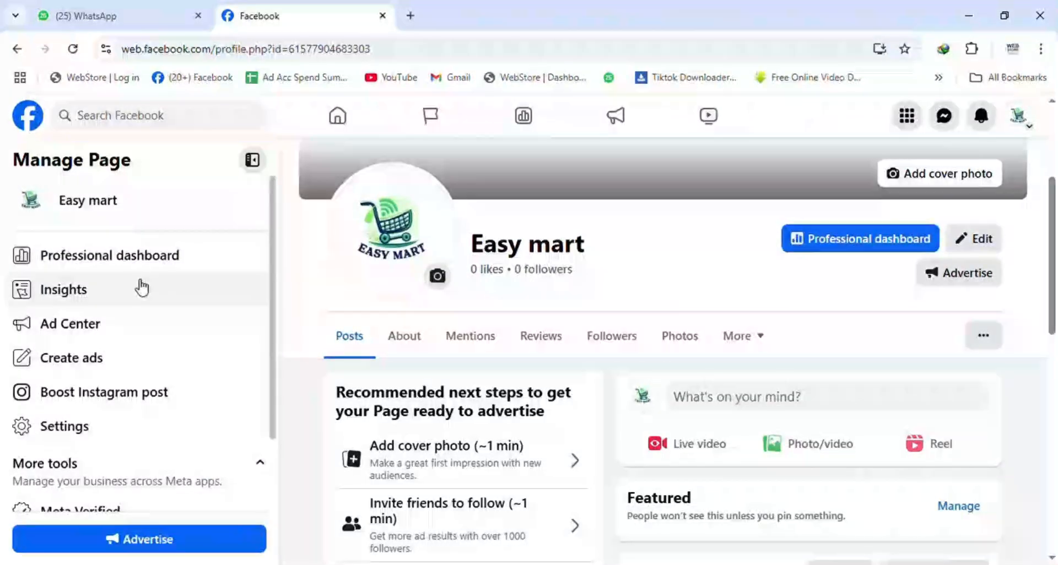
click(130, 257)
scroll(156, 325, down, 5)
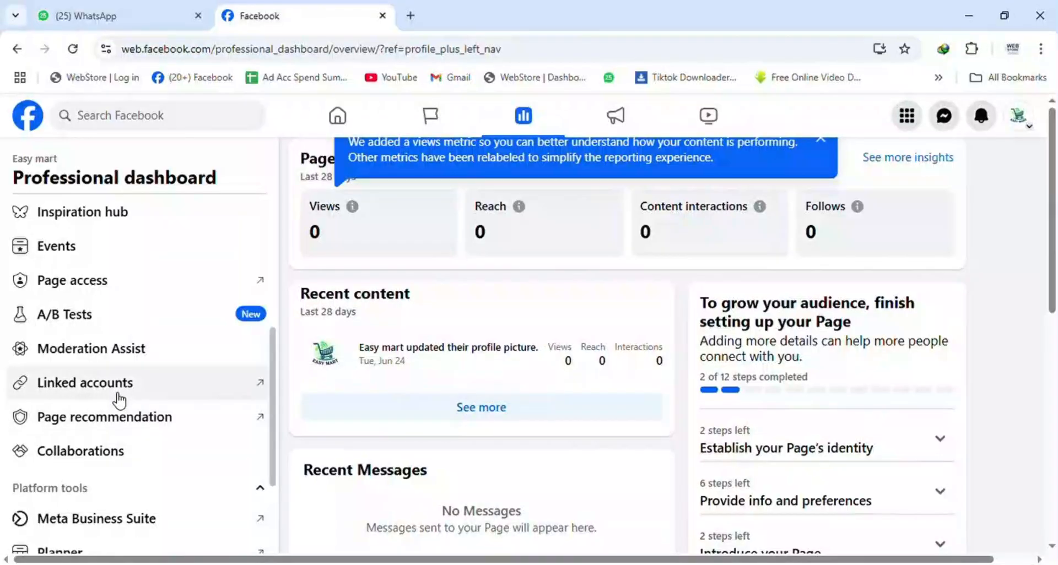
click(125, 396)
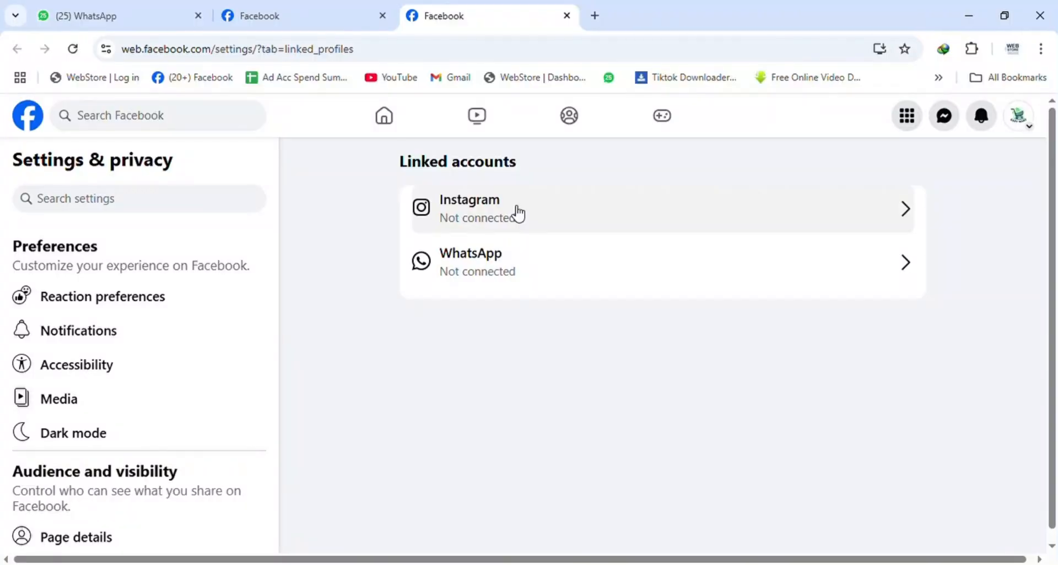
Step: Look over the form for connecting WhatsApp to the Page, leave the phone number blank, and return to the Easy mart page
click(565, 281)
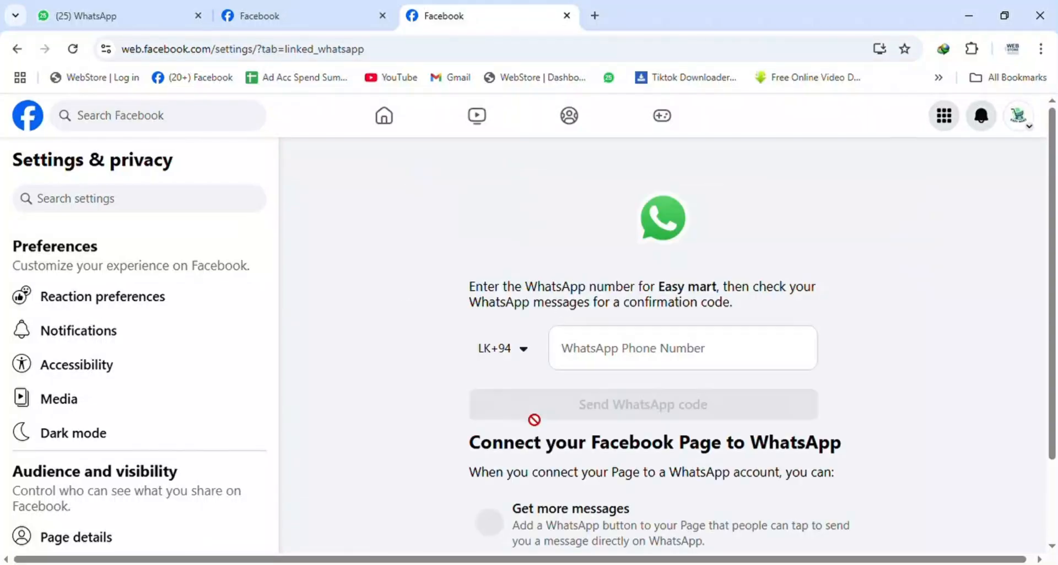
click(592, 361)
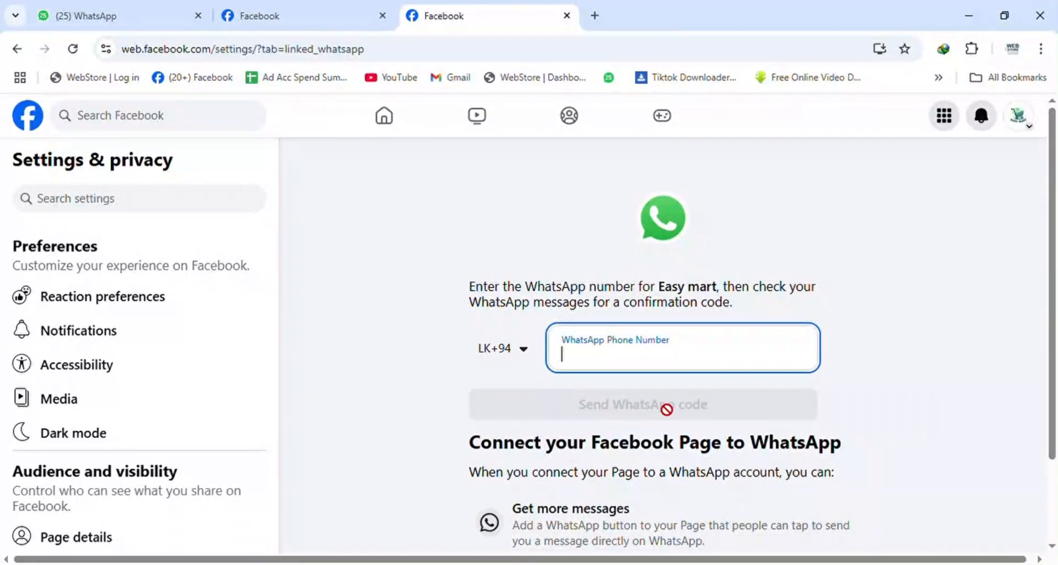
scroll(665, 409, down, 1)
scroll(664, 408, up, 1)
click(384, 116)
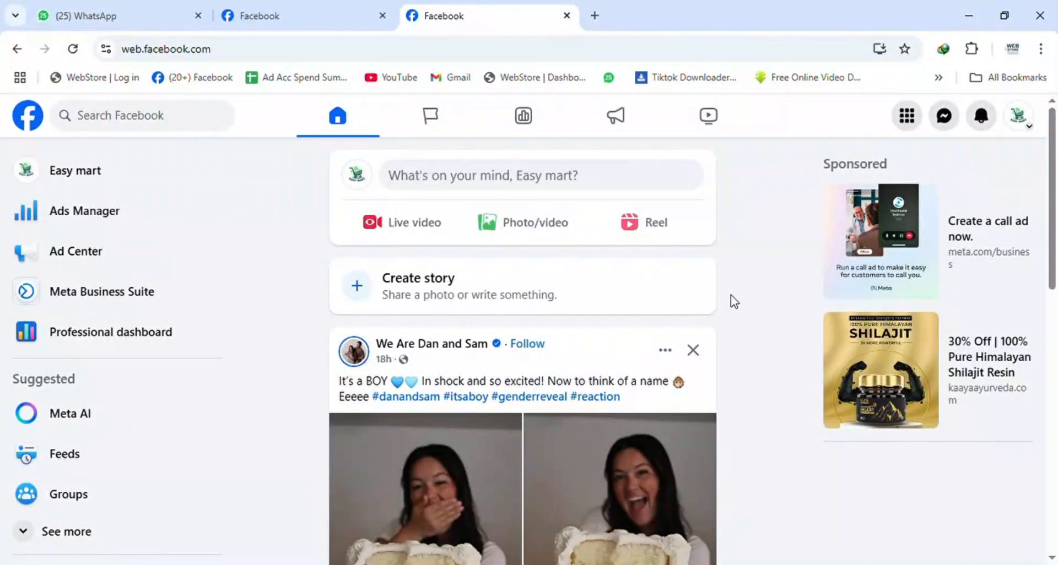
click(143, 172)
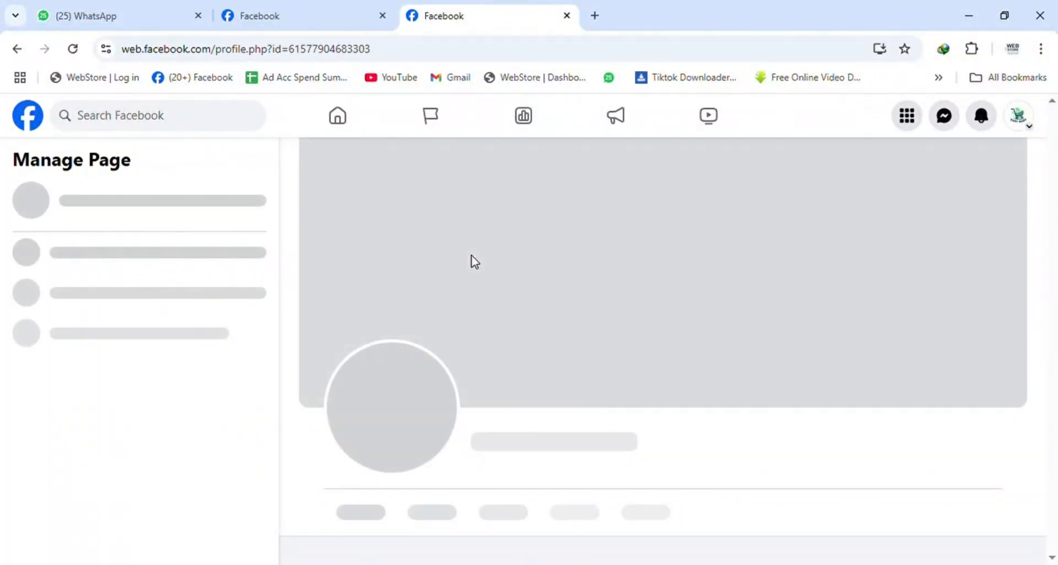